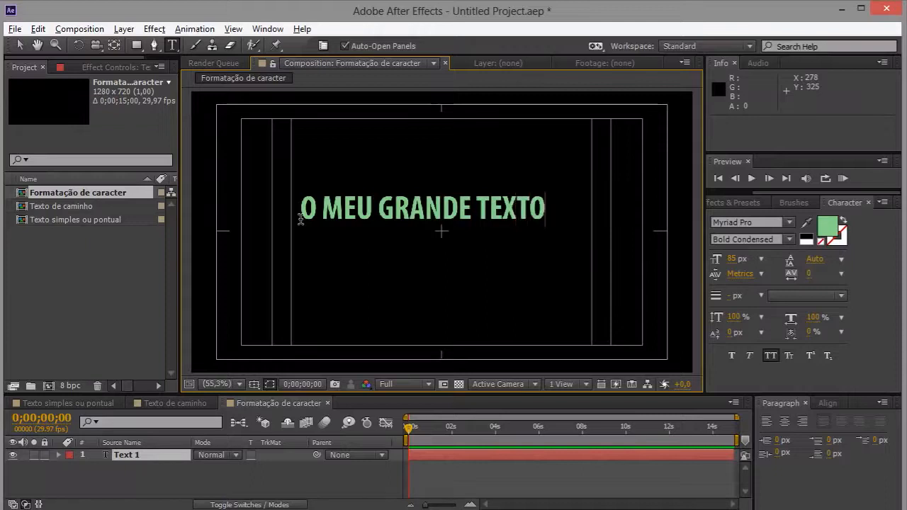
Move the text layer to roughly the middle of the frame and set its paragraph alignment to centered.
{"action": "left_click", "coordinate": [20, 45]}
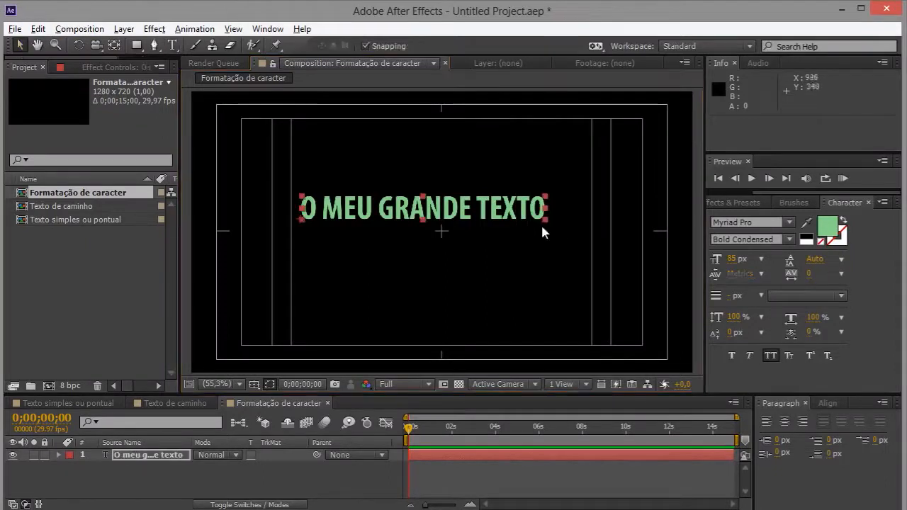
{"action": "left_click_drag", "start_coordinate": [488, 212], "coordinate": [510, 236]}
{"action": "left_click", "coordinate": [827, 403]}
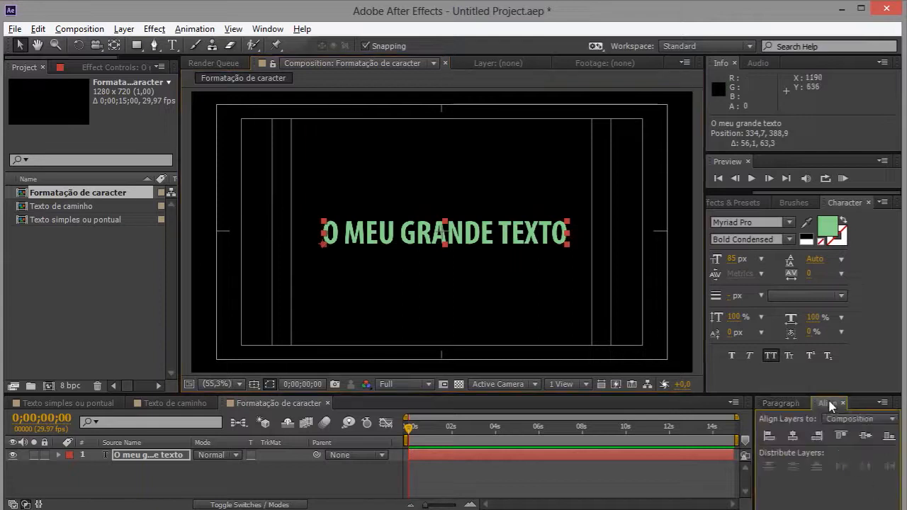
{"action": "left_click", "coordinate": [781, 402]}
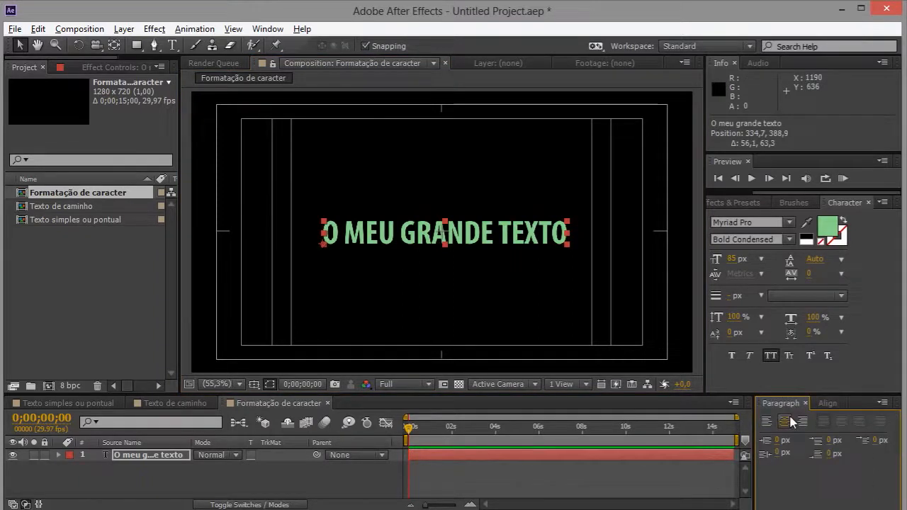
{"action": "left_click", "coordinate": [789, 423]}
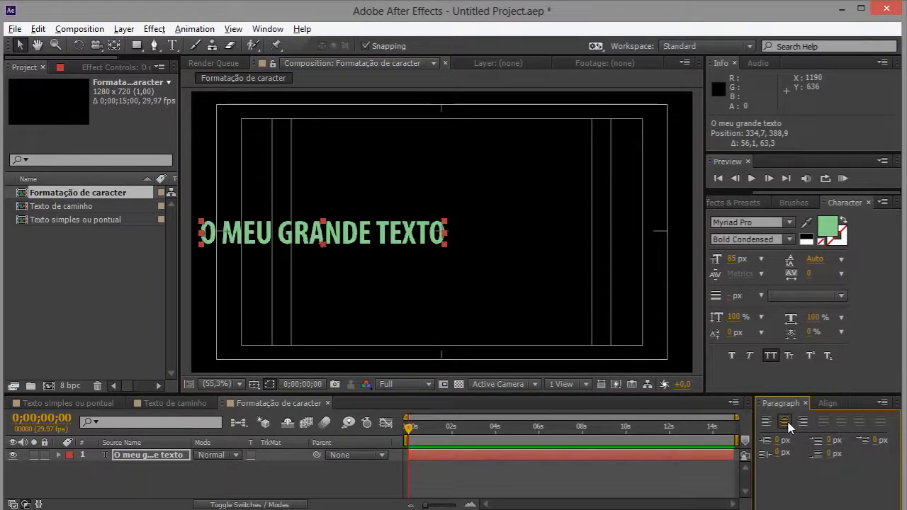
Align the text layer to the horizontal and vertical center of the composition.
{"action": "left_click", "coordinate": [829, 403]}
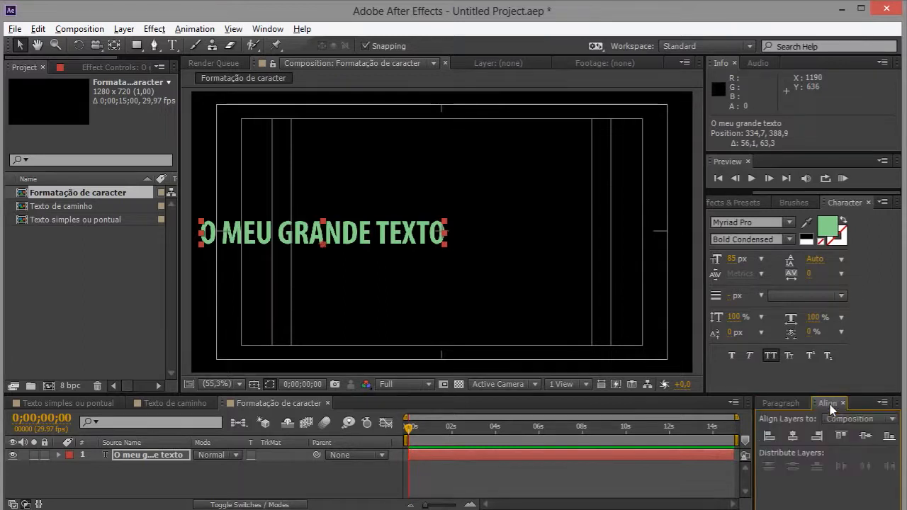
{"action": "left_click", "coordinate": [780, 404]}
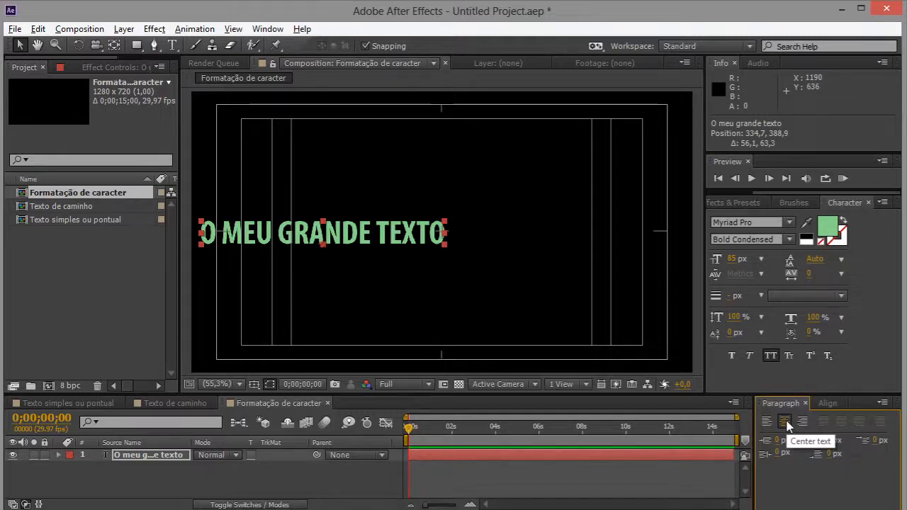
{"action": "left_click", "coordinate": [828, 403]}
{"action": "left_click", "coordinate": [866, 437]}
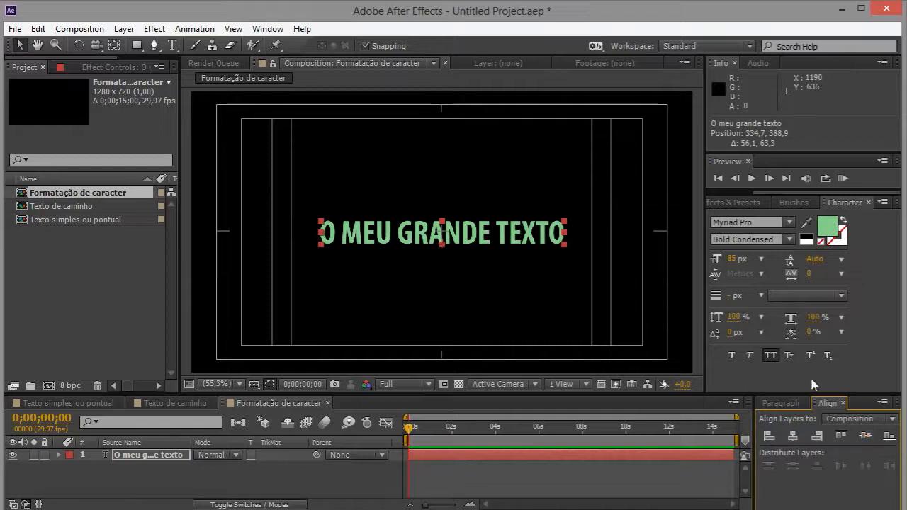
{"action": "left_click", "coordinate": [788, 402]}
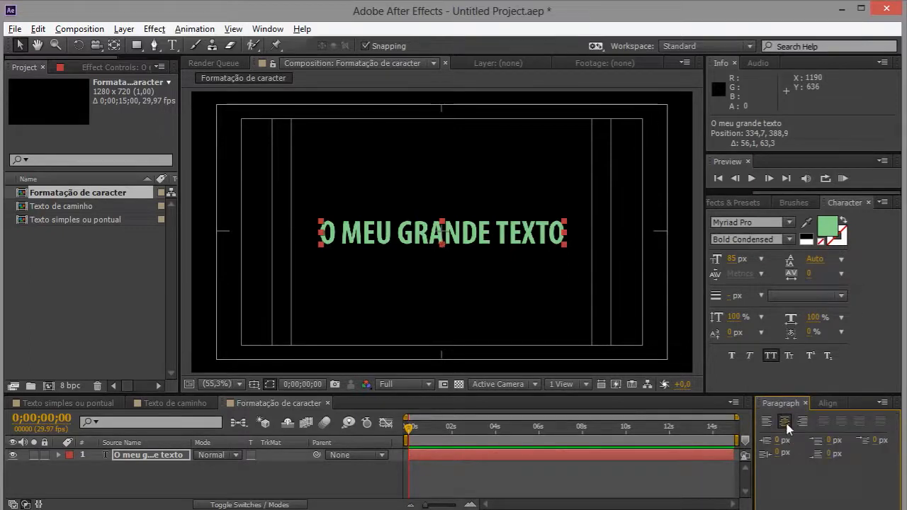
{"action": "left_click", "coordinate": [826, 404]}
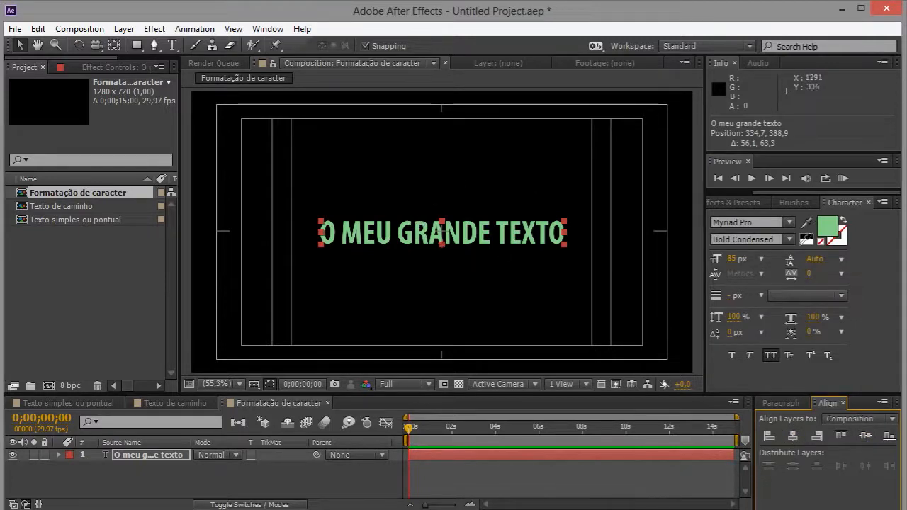
Widen the Character panel area and bring up the character and paragraph settings, keeping the text layer selected.
{"action": "left_click_drag", "start_coordinate": [704, 202], "coordinate": [669, 203]}
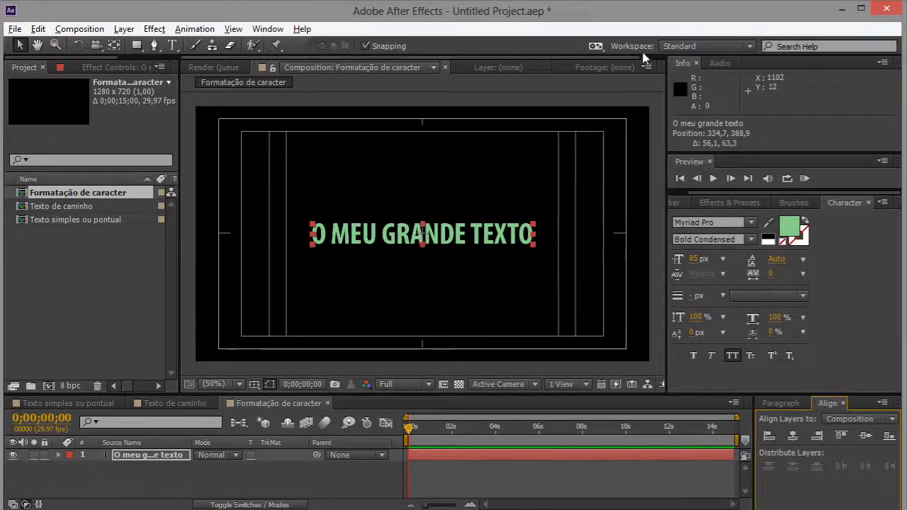
{"action": "left_click", "coordinate": [173, 44]}
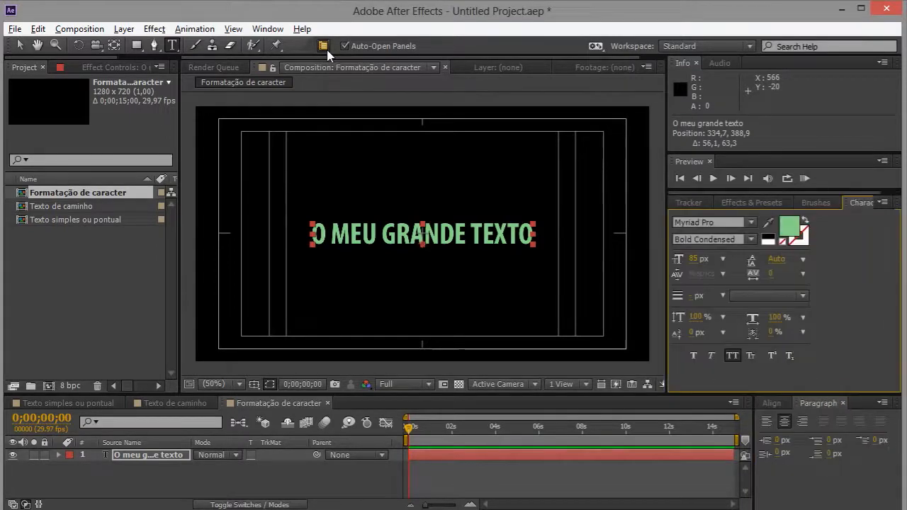
{"action": "left_click", "coordinate": [275, 31]}
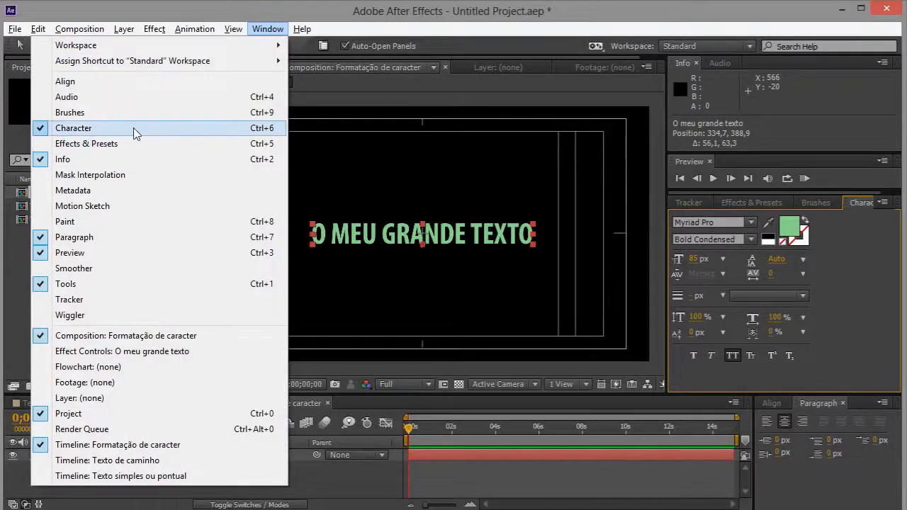
{"action": "left_click", "coordinate": [119, 131]}
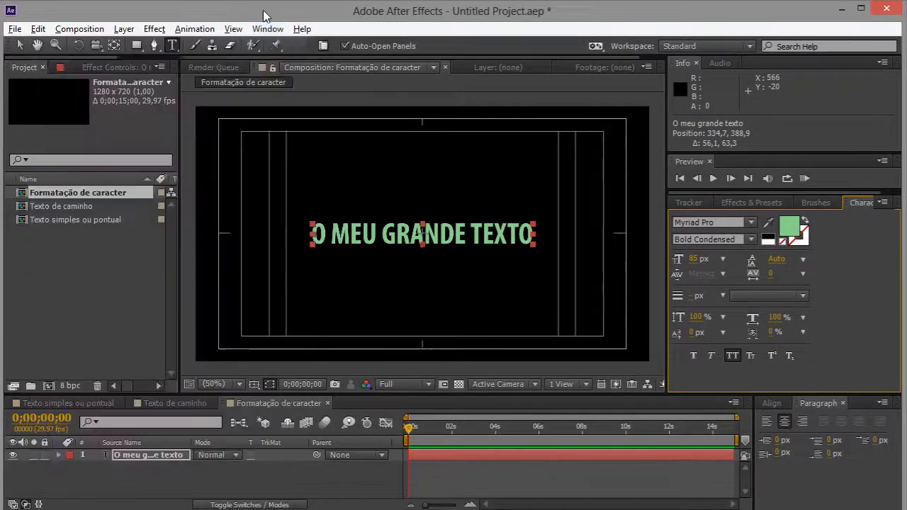
{"action": "left_click", "coordinate": [19, 45]}
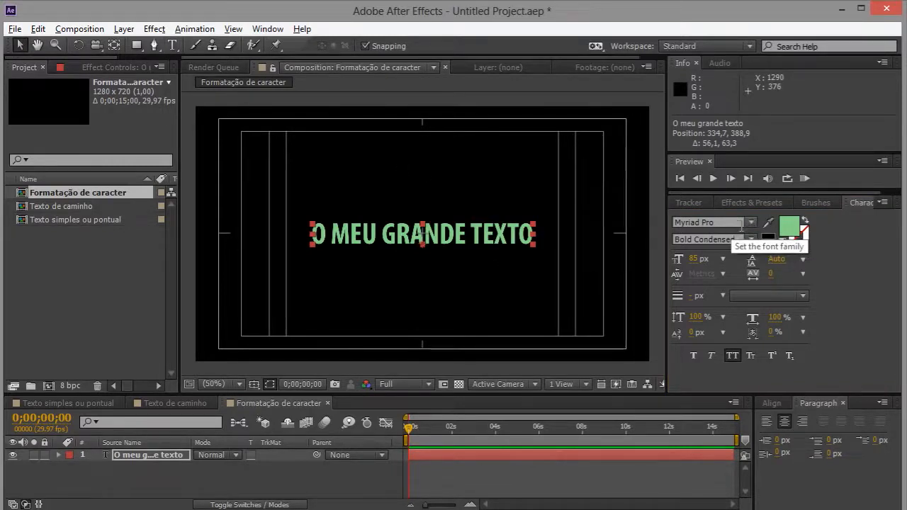
Change the text's font family to Helvetica Neue LT Std.
{"action": "left_click", "coordinate": [751, 224]}
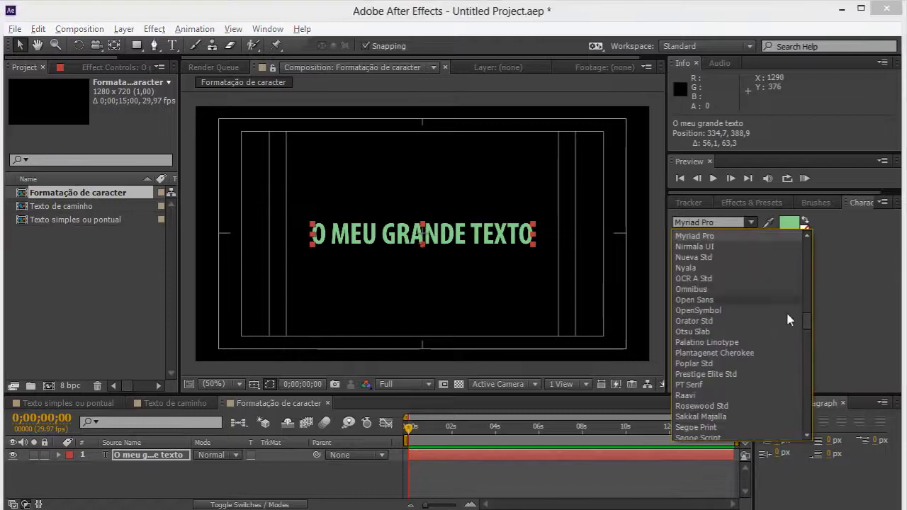
{"action": "left_click_drag", "start_coordinate": [808, 324], "coordinate": [798, 278]}
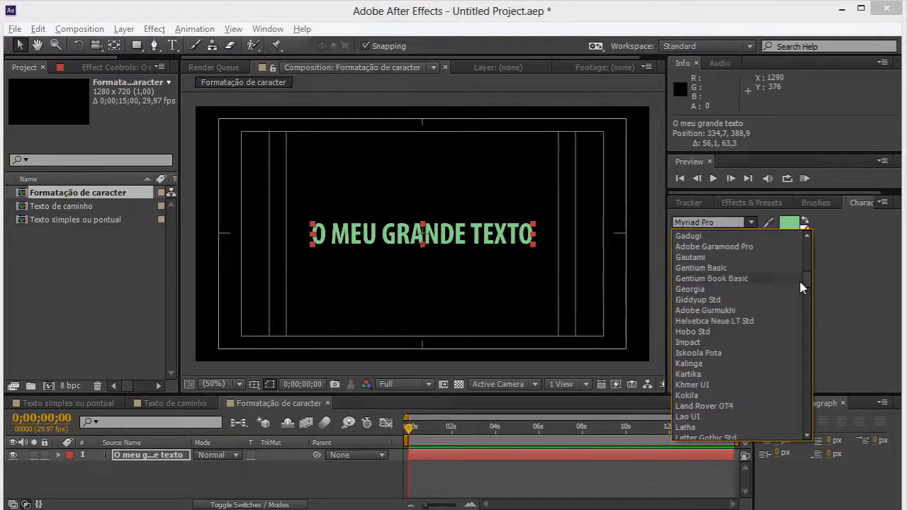
{"action": "left_click", "coordinate": [744, 321]}
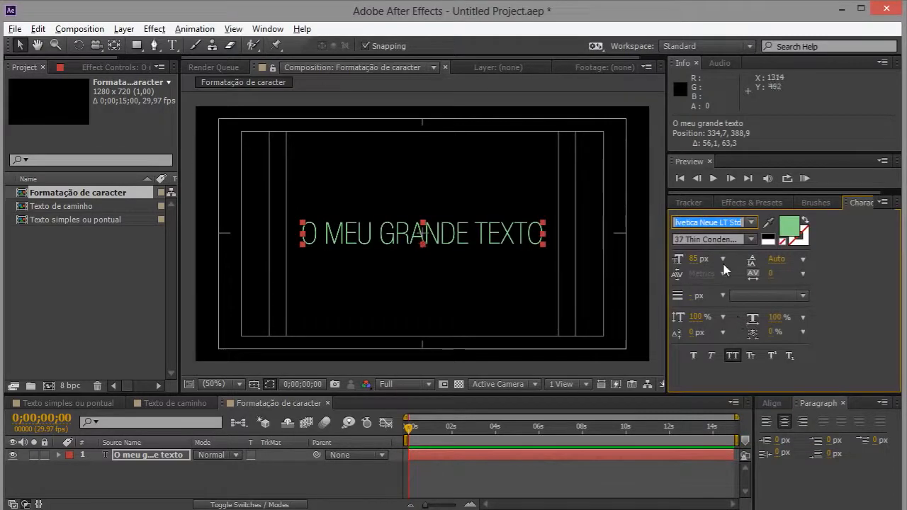
Try the Helvetica Neue font styles on the text one after another, from 37 Thin Condensed Oblique through 53 Extended.
{"action": "left_click", "coordinate": [751, 240]}
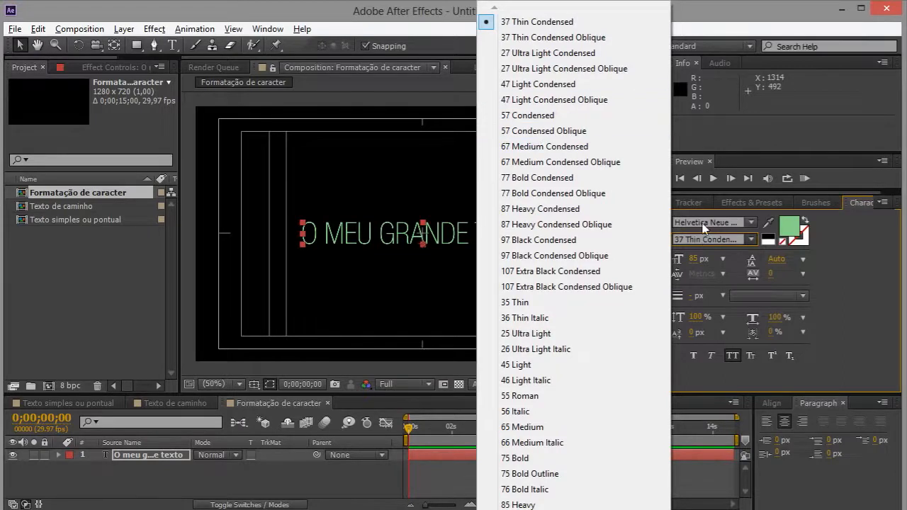
{"action": "left_click", "coordinate": [525, 38]}
{"action": "key", "text": "Down"}
{"action": "key", "text": "Down"}
{"action": "key", "text": "Down"}
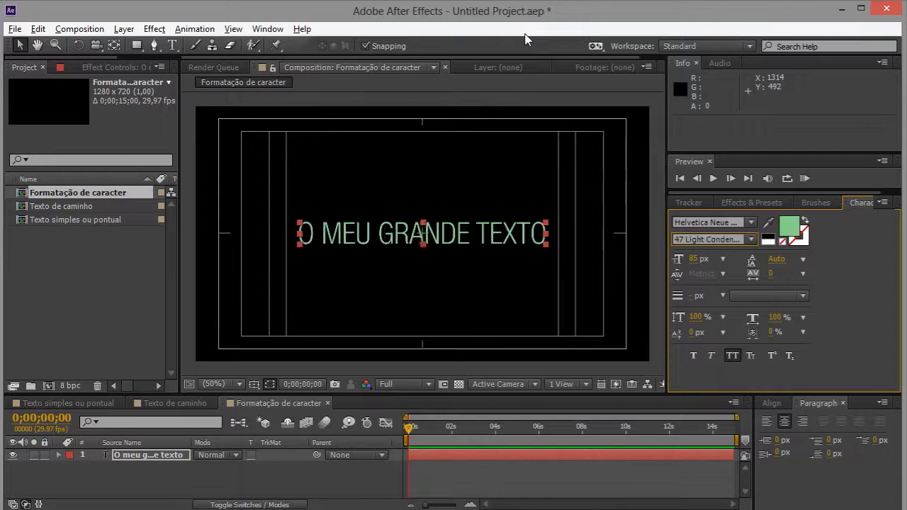
{"action": "key", "text": "Down"}
{"action": "key", "text": "Down"}
{"action": "key", "text": "Down"}
{"action": "key", "text": "Down"}
{"action": "key", "text": "Down"}
{"action": "key", "text": "Down"}
{"action": "key", "text": "Down"}
{"action": "key", "text": "Down"}
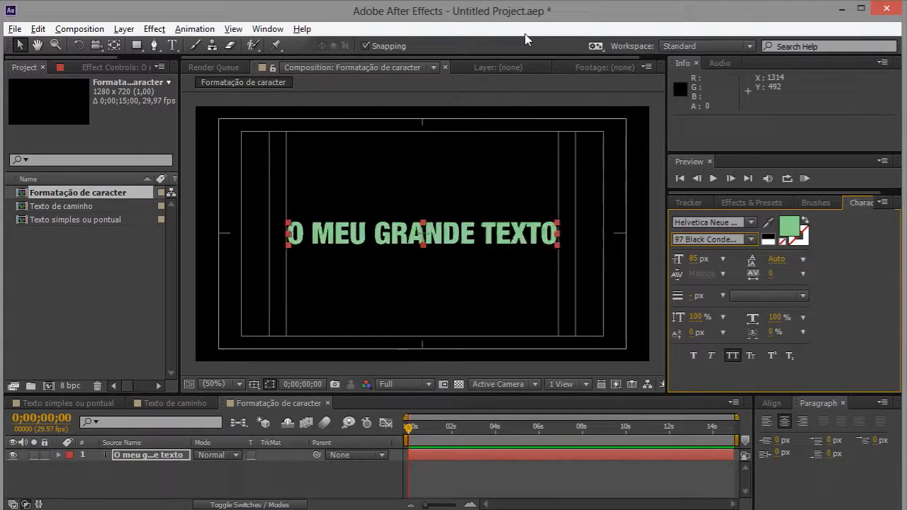
{"action": "key", "text": "Down"}
{"action": "key", "text": "Down"}
{"action": "key", "text": "Down"}
{"action": "key", "text": "Down"}
{"action": "key", "text": "Down"}
{"action": "key", "text": "Down"}
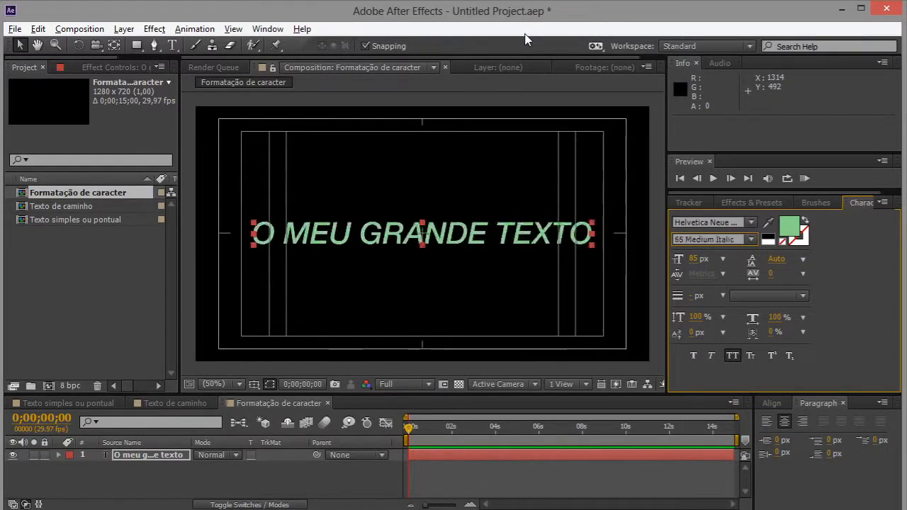
{"action": "key", "text": "Down"}
{"action": "key", "text": "Down"}
{"action": "key", "text": "Down"}
{"action": "key", "text": "Down"}
{"action": "key", "text": "Down"}
{"action": "key", "text": "Down"}
{"action": "key", "text": "Down"}
{"action": "key", "text": "Down"}
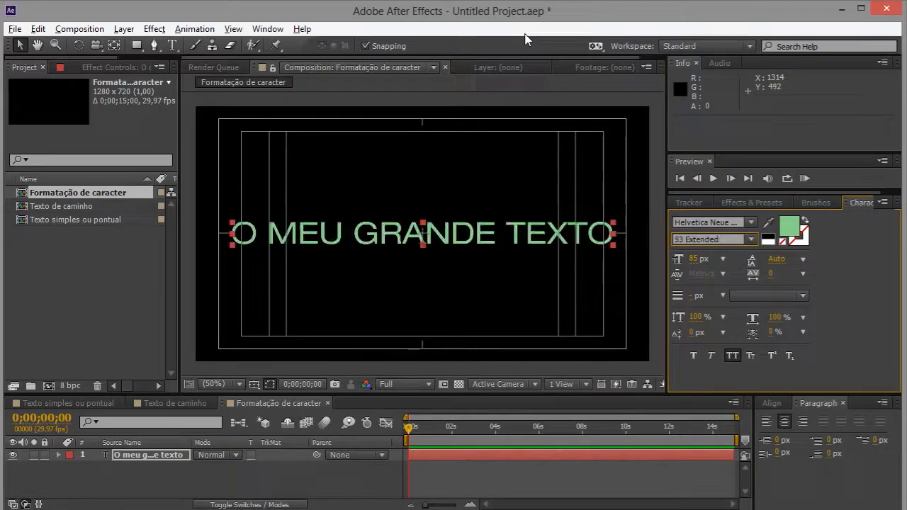
Return the text to the 37 Thin Condensed style and try the following styles through 57 Condensed Oblique.
{"action": "left_click", "coordinate": [750, 240]}
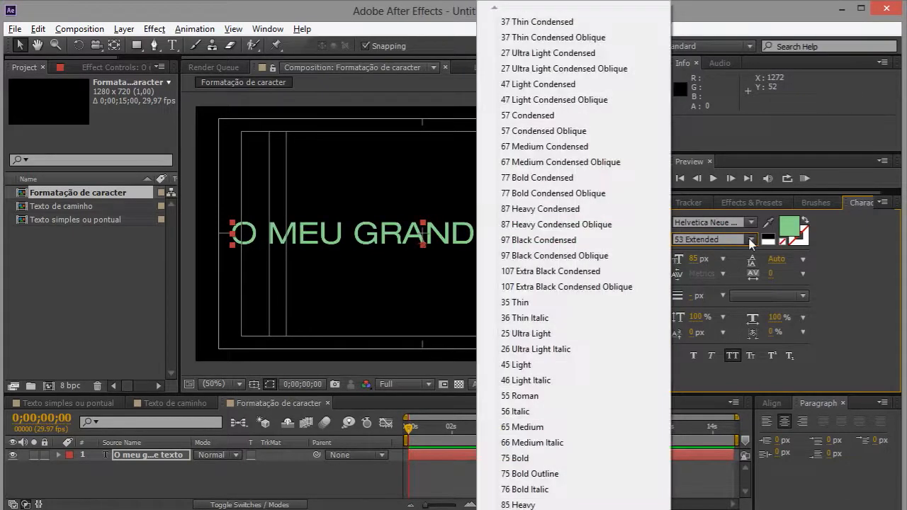
{"action": "left_click", "coordinate": [586, 22]}
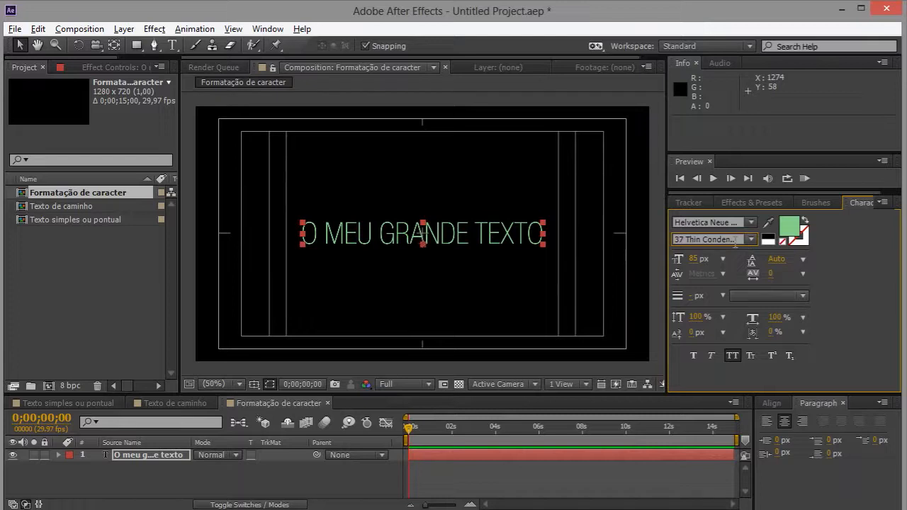
{"action": "key", "text": "Down"}
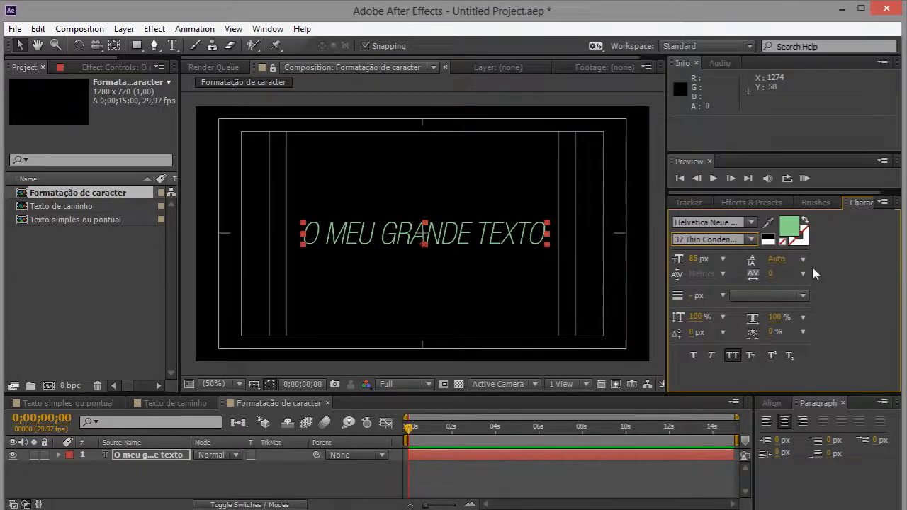
{"action": "key", "text": "Down"}
{"action": "key", "text": "Down"}
{"action": "key", "text": "Down"}
{"action": "key", "text": "Down"}
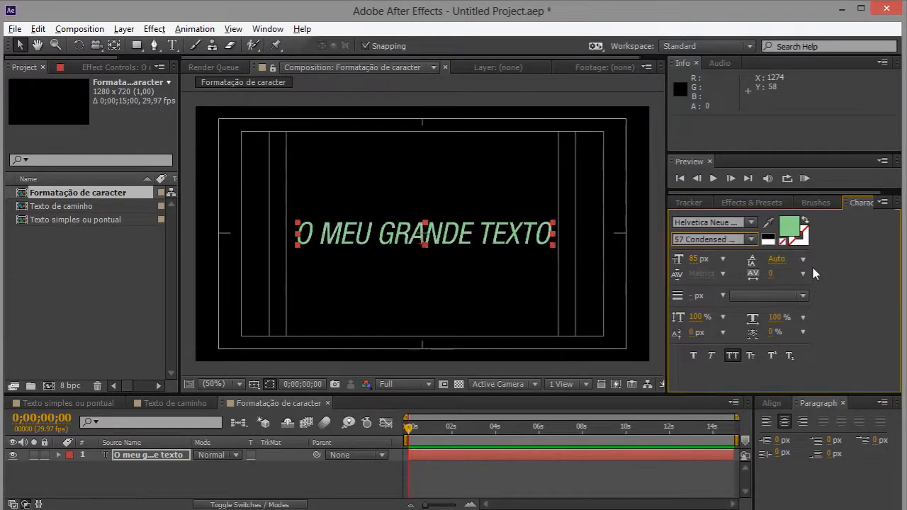
Try the 107 Extra Black Condensed style on the text and settle on 67 Medium Condensed.
{"action": "left_click", "coordinate": [750, 241]}
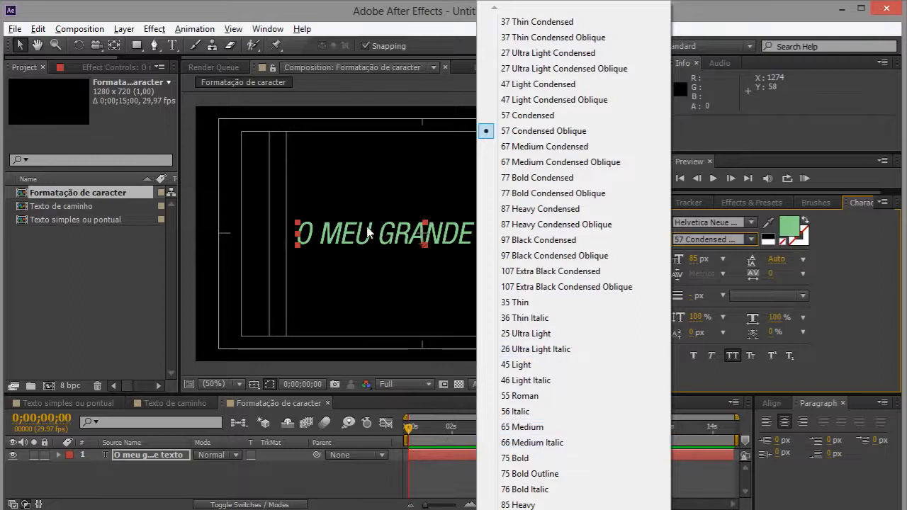
{"action": "left_click", "coordinate": [577, 270]}
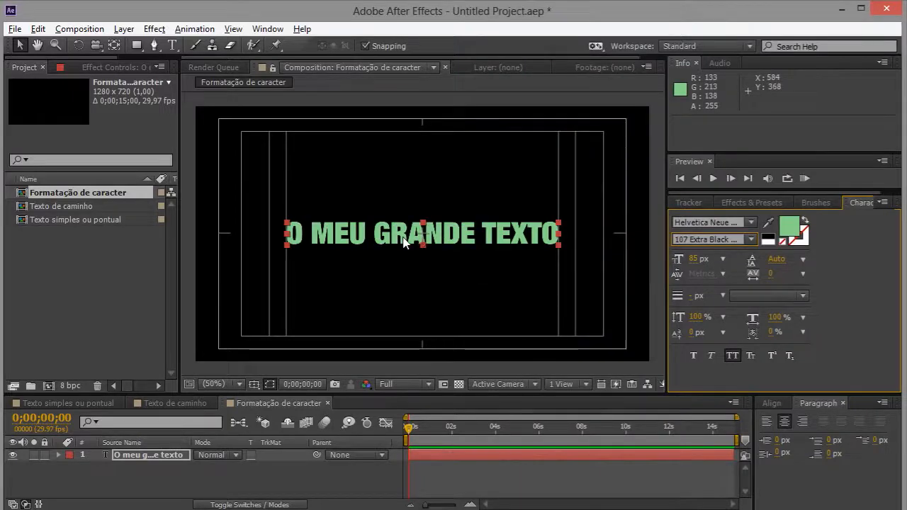
{"action": "left_click", "coordinate": [750, 241]}
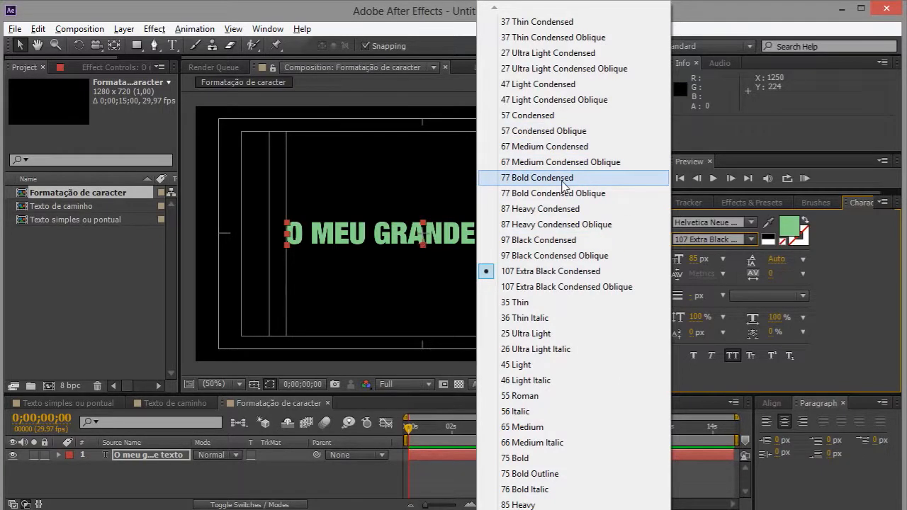
{"action": "left_click", "coordinate": [567, 147]}
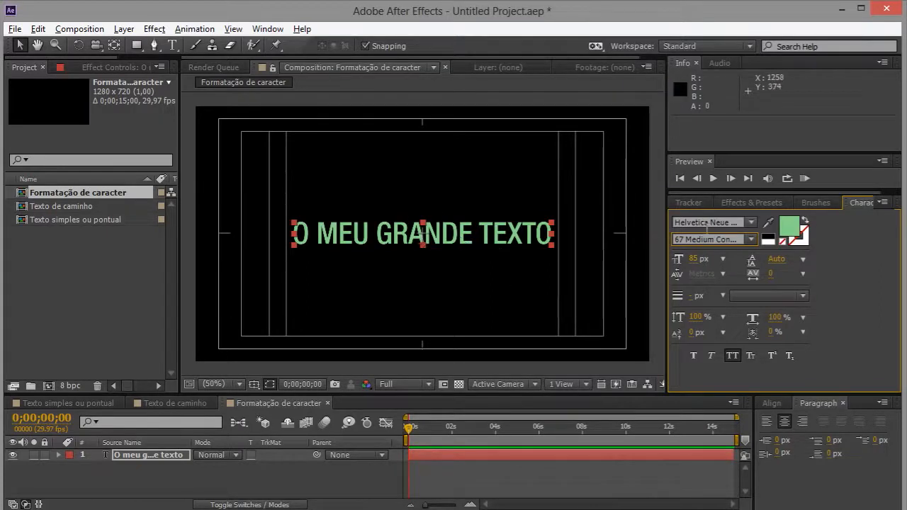
Change the text's fill color to white and sample the white of the letters with the eyedropper.
{"action": "left_click", "coordinate": [793, 231]}
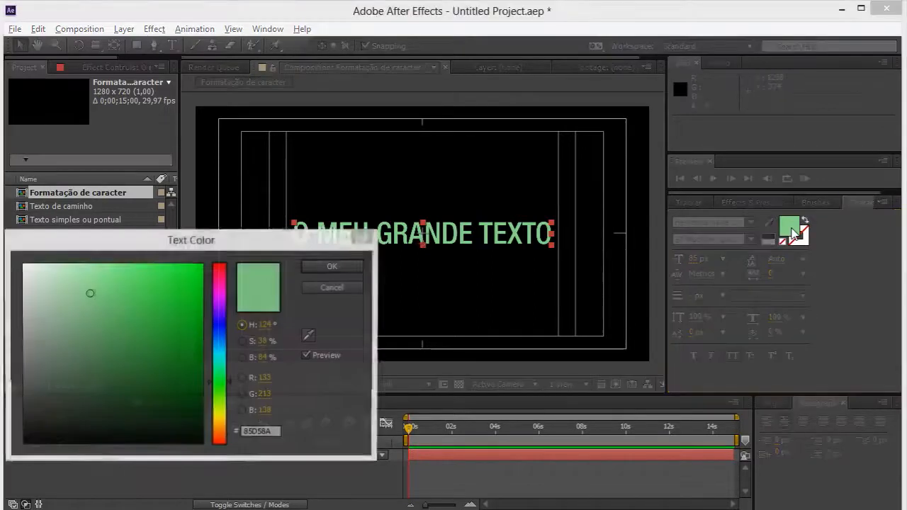
{"action": "left_click_drag", "start_coordinate": [84, 304], "coordinate": [8, 255]}
{"action": "left_click", "coordinate": [330, 267]}
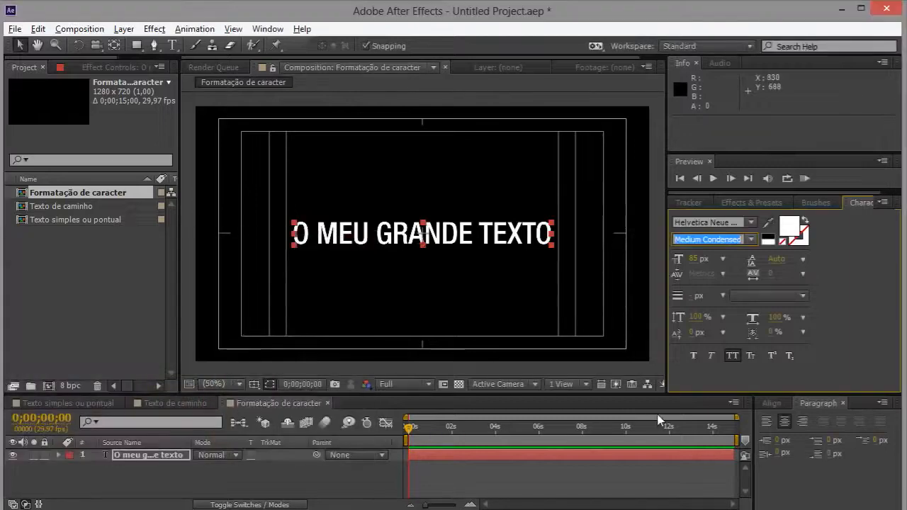
{"action": "left_click", "coordinate": [768, 222]}
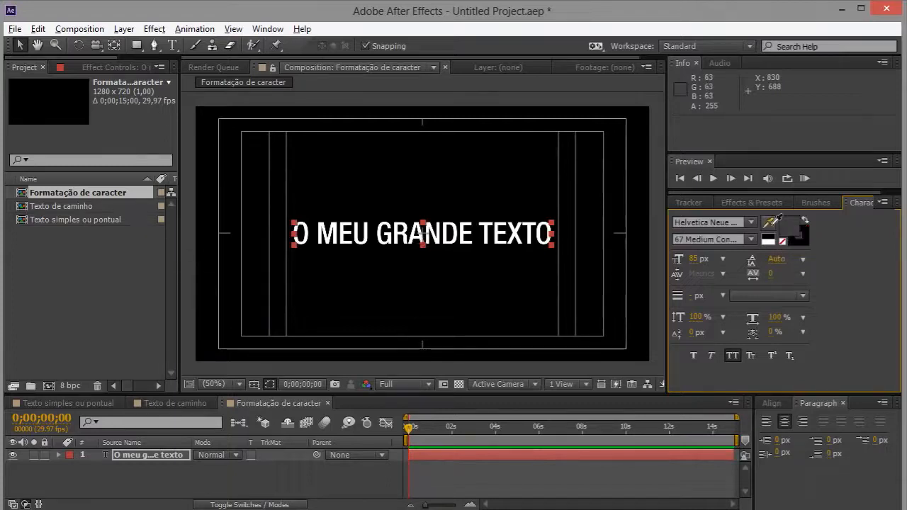
{"action": "left_click", "coordinate": [488, 223]}
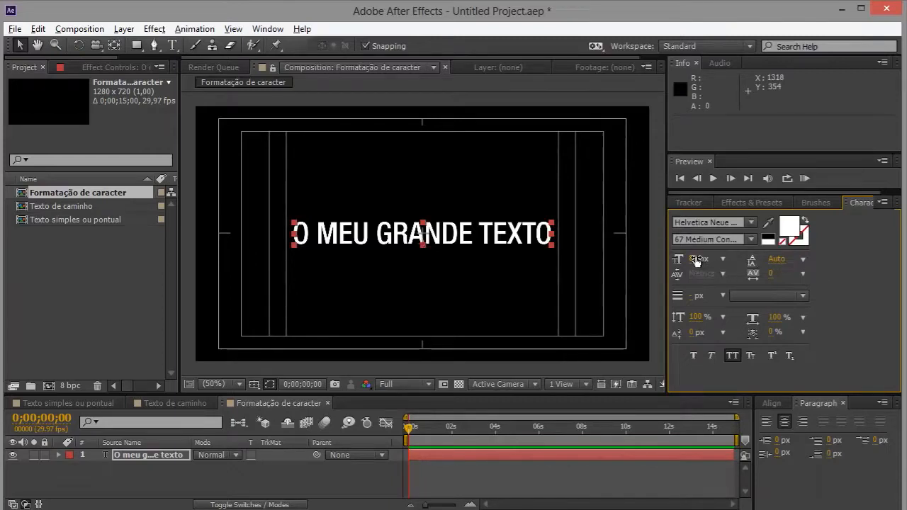
Set the text's font size to 90 px and add a second line reading "SEGUNDA LINHA".
{"action": "mouse_move", "coordinate": [699, 258]}
{"action": "left_mouse_down"}
{"action": "mouse_move", "coordinate": [709, 258]}
{"action": "mouse_move", "coordinate": [700, 257]}
{"action": "left_mouse_up"}
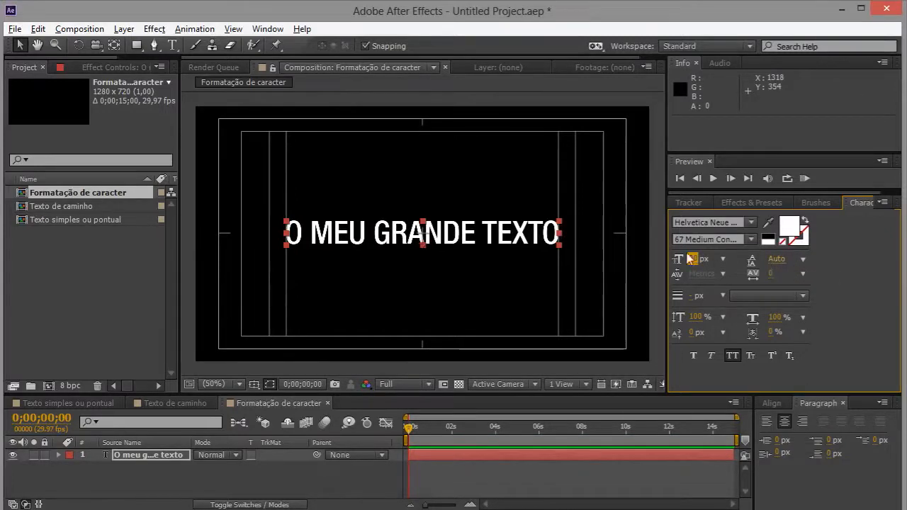
{"action": "left_click", "coordinate": [485, 236]}
{"action": "double_click", "coordinate": [485, 236]}
{"action": "left_click", "coordinate": [482, 232]}
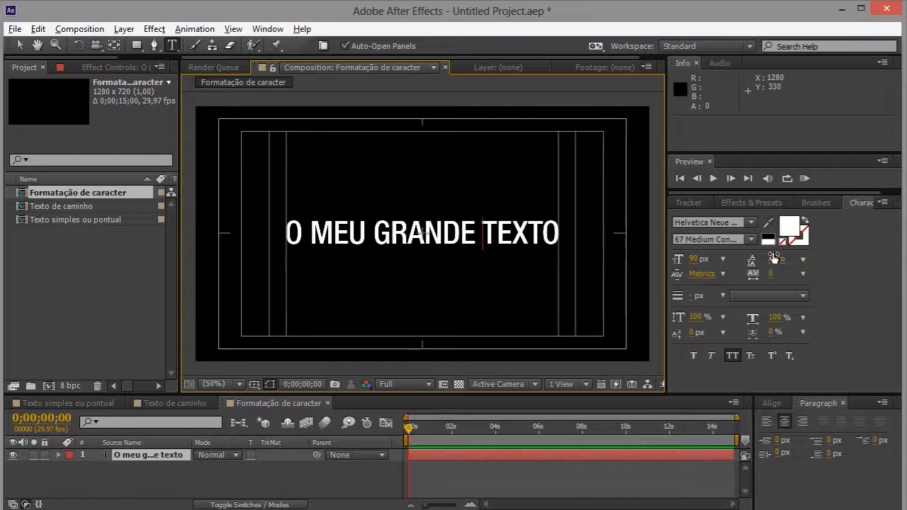
{"action": "left_click", "coordinate": [561, 230]}
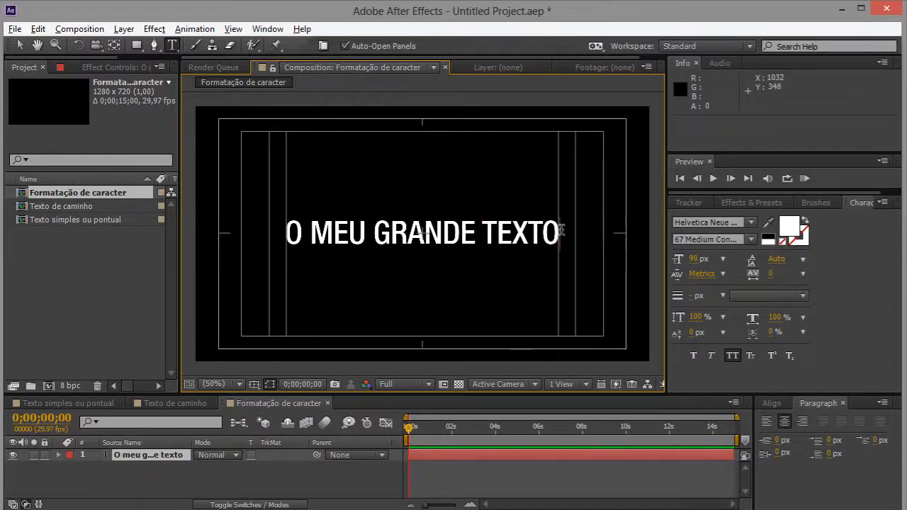
{"action": "type", "text": "SE"}
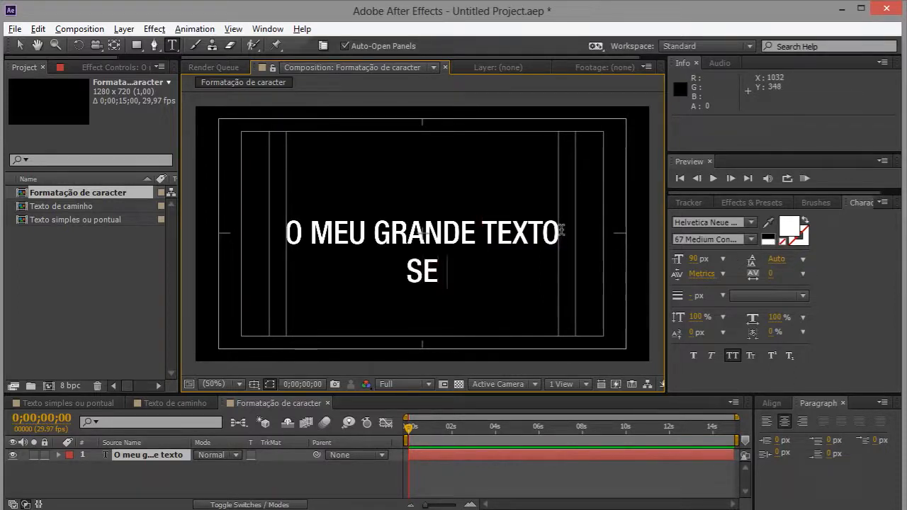
{"action": "type", "text": "GUNDA LINHA"}
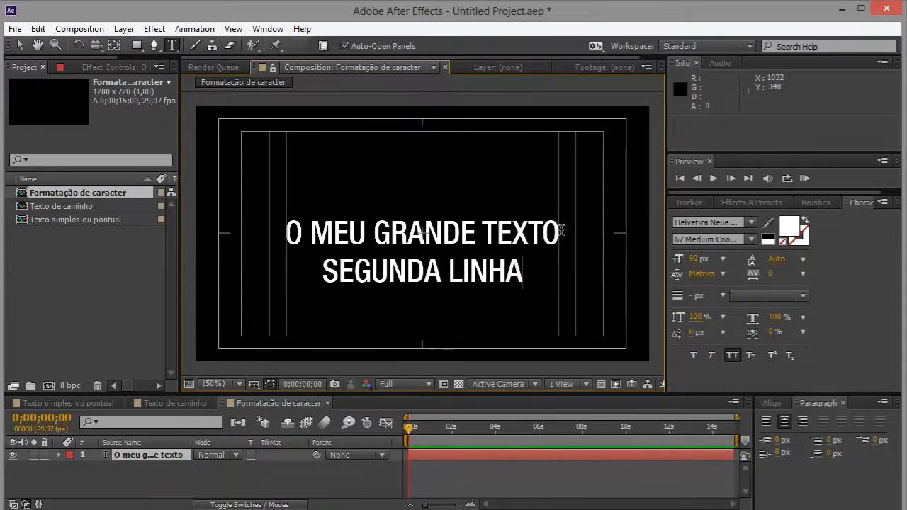
Set the leading of both text lines to 97 px, trying 48 px first, and set their tracking to 14.
{"action": "key", "text": "ctrl+a"}
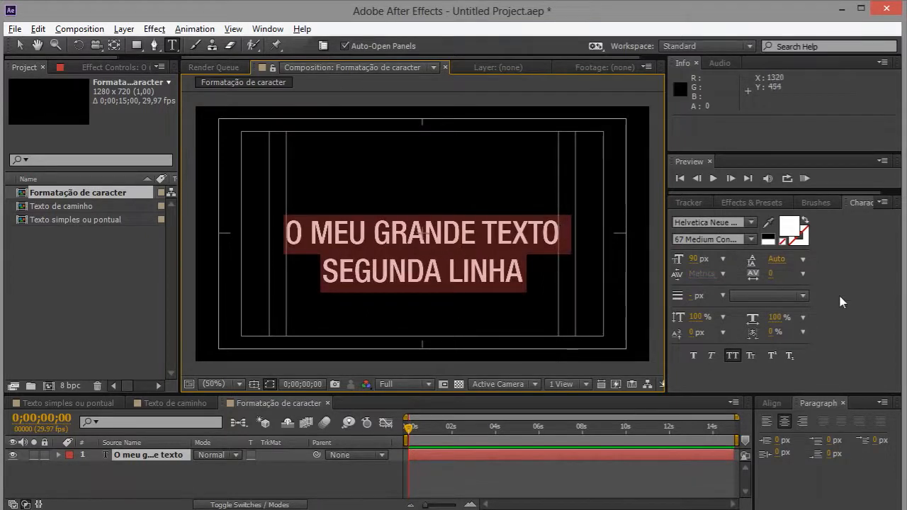
{"action": "left_click", "coordinate": [804, 259]}
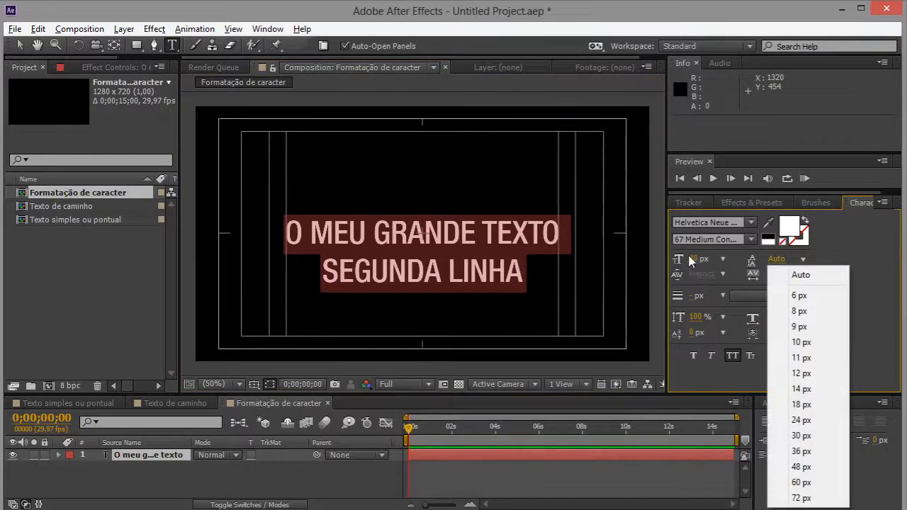
{"action": "left_click", "coordinate": [805, 472]}
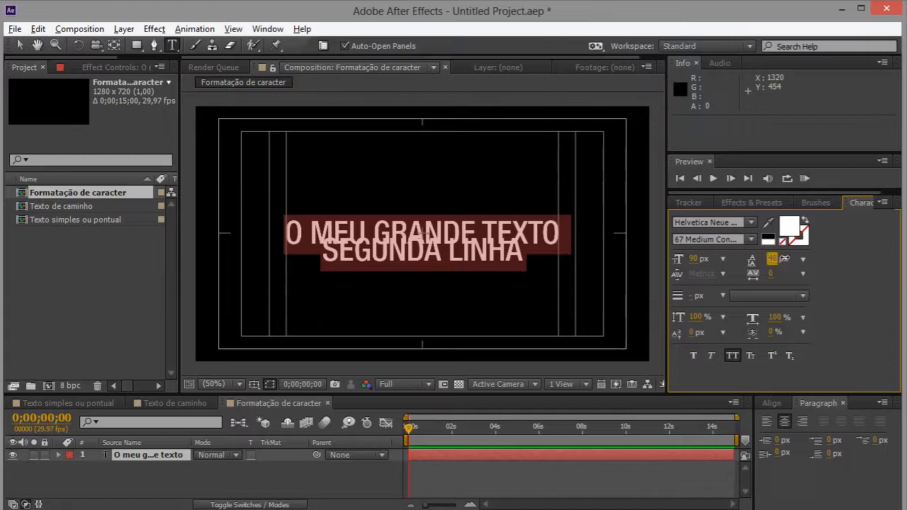
{"action": "left_click_drag", "start_coordinate": [784, 259], "coordinate": [815, 264]}
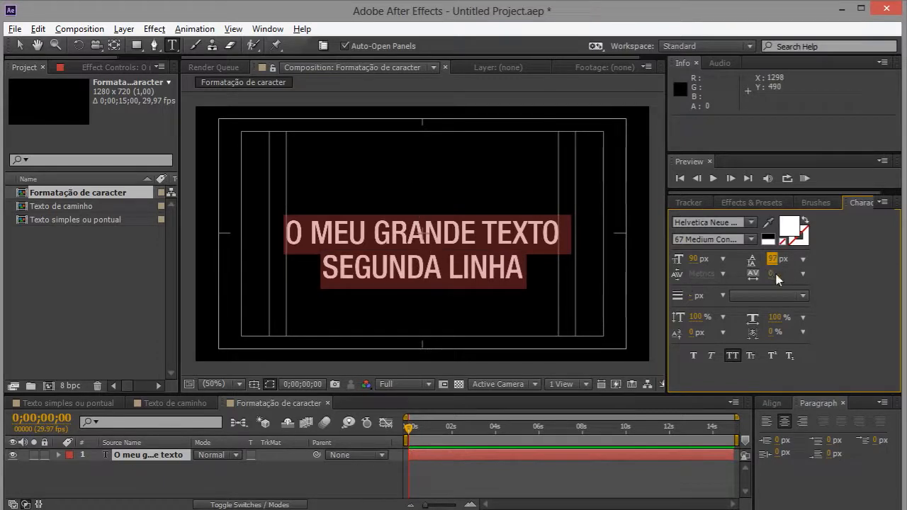
{"action": "mouse_move", "coordinate": [771, 276]}
{"action": "left_mouse_down"}
{"action": "mouse_move", "coordinate": [780, 276]}
{"action": "mouse_move", "coordinate": [695, 280]}
{"action": "mouse_move", "coordinate": [836, 276]}
{"action": "mouse_move", "coordinate": [775, 277]}
{"action": "mouse_move", "coordinate": [788, 278]}
{"action": "left_mouse_up"}
{"action": "key", "text": "Return"}
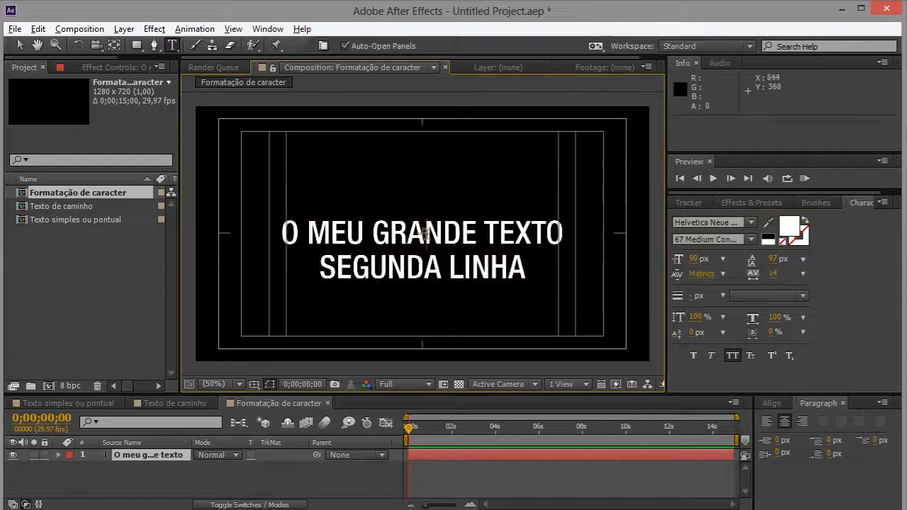
{"action": "left_click", "coordinate": [723, 274]}
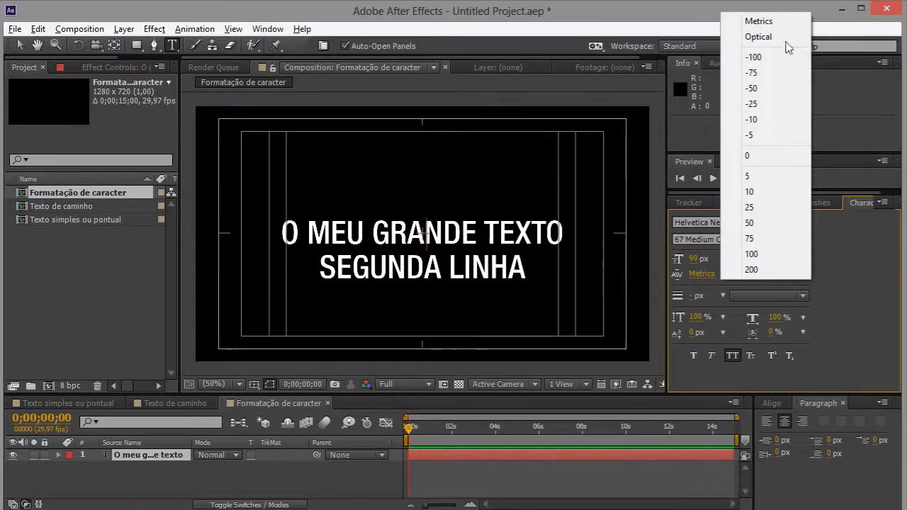
{"action": "left_click", "coordinate": [766, 161]}
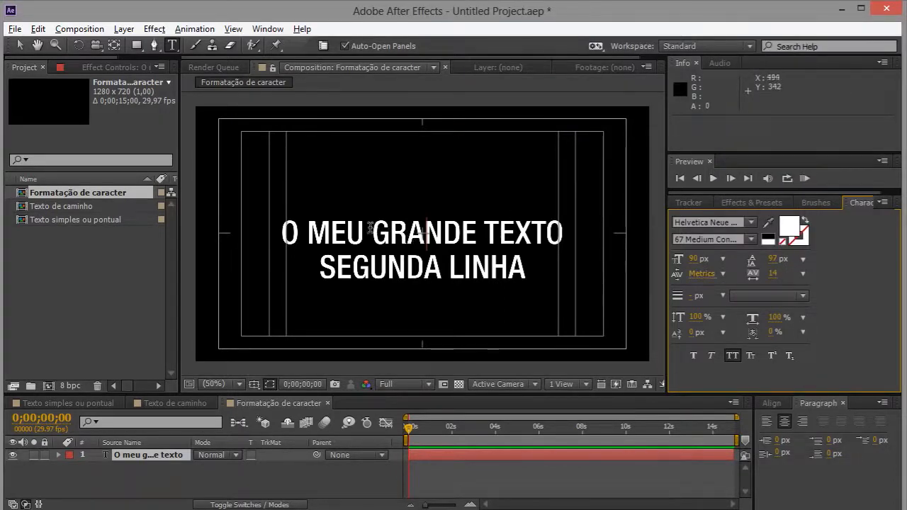
{"action": "left_click", "coordinate": [393, 235]}
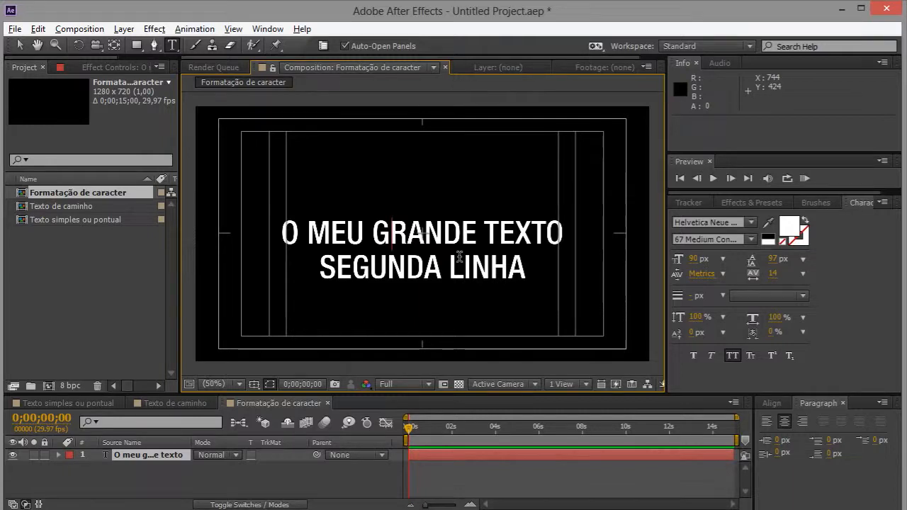
Add a third line reading "DB VA" below "SEGUNDA LINHA".
{"action": "left_click", "coordinate": [522, 267]}
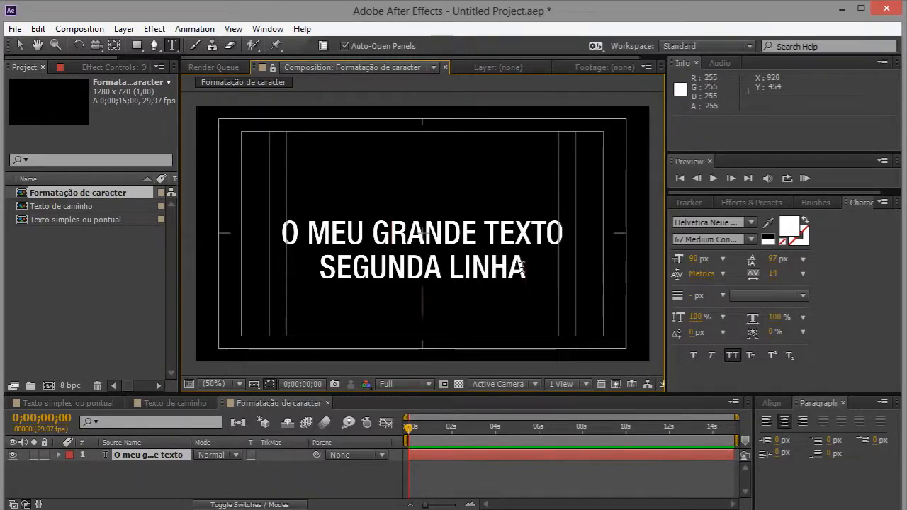
{"action": "key", "text": "Return"}
{"action": "type", "text": "DB "}
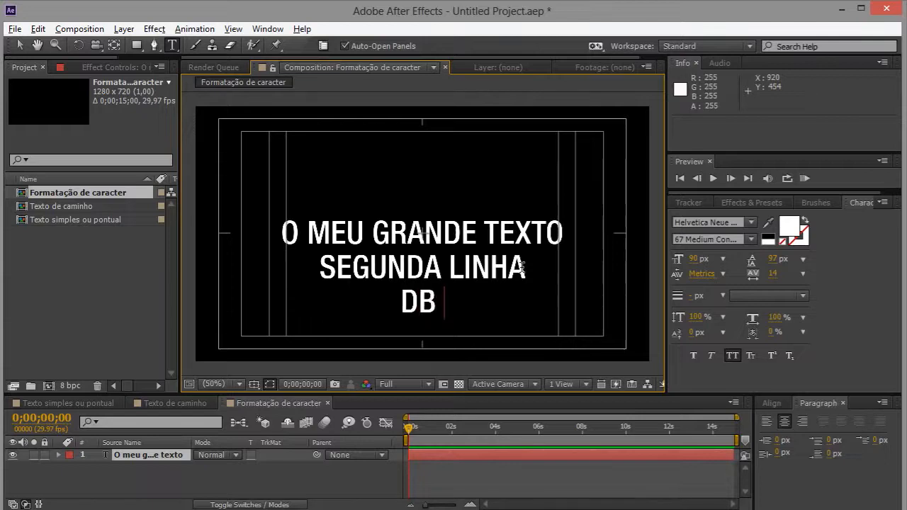
{"action": "type", "text": "VA"}
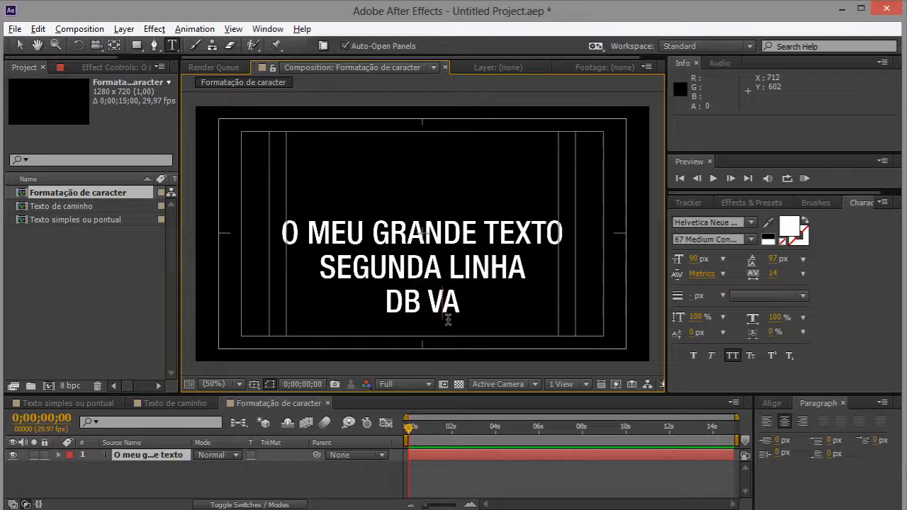
Widen the kerning between the letters V and A in the third line to 103.
{"action": "key", "text": "alt+Right"}
{"action": "key", "text": "alt+Right"}
{"action": "key", "text": "alt+Right"}
{"action": "key", "text": "alt+Right"}
{"action": "key", "text": "alt+Right"}
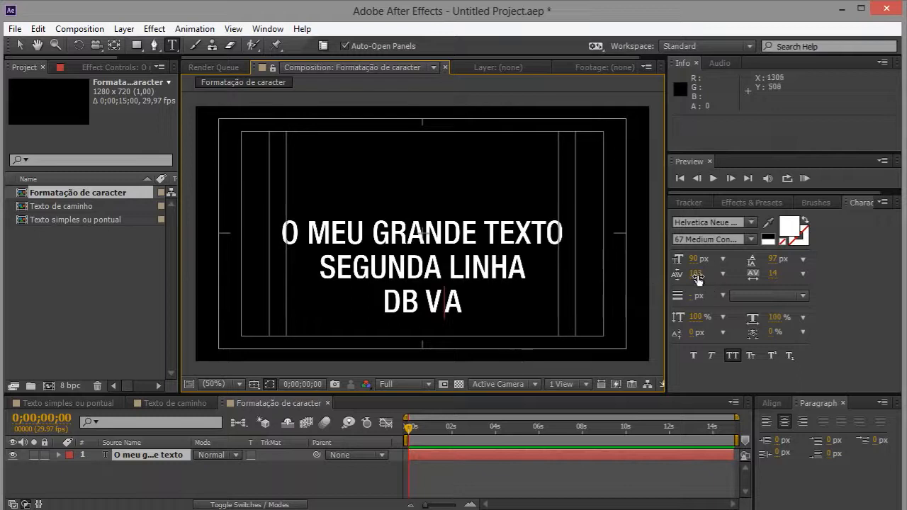
Return the kerning between V and A to Metrics and delete the third line.
{"action": "left_click", "coordinate": [724, 275]}
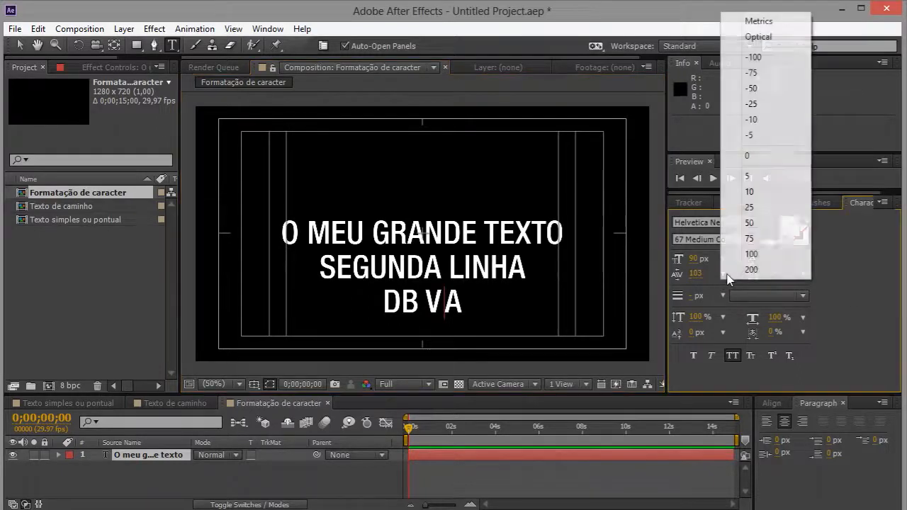
{"action": "left_click", "coordinate": [759, 22]}
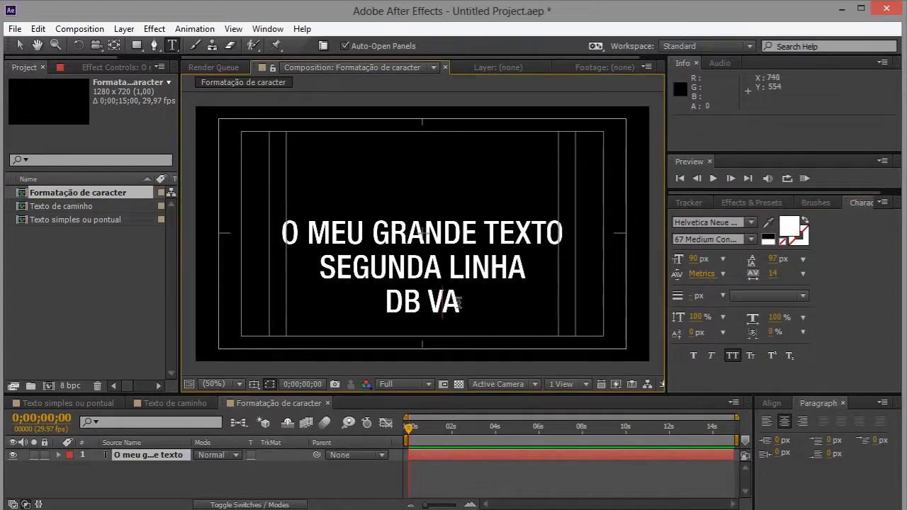
{"action": "left_click_drag", "start_coordinate": [462, 304], "coordinate": [384, 304]}
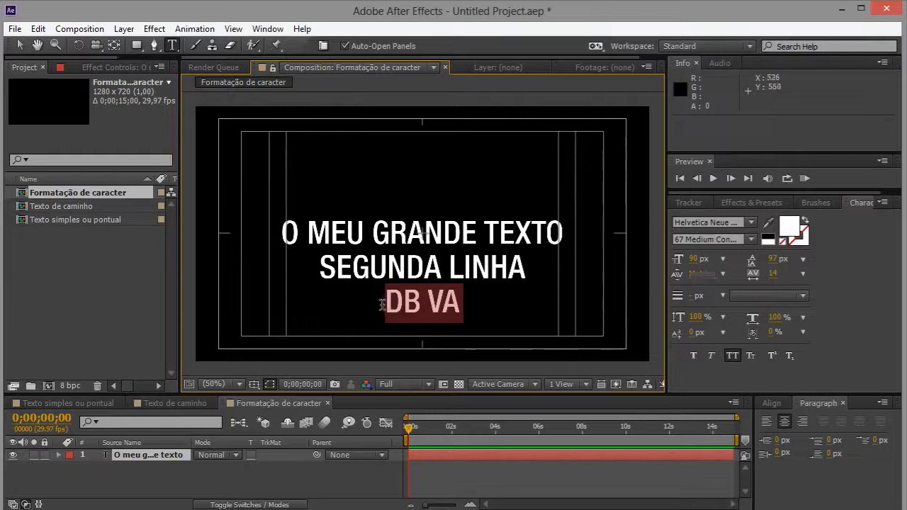
{"action": "key", "text": "BackSpace"}
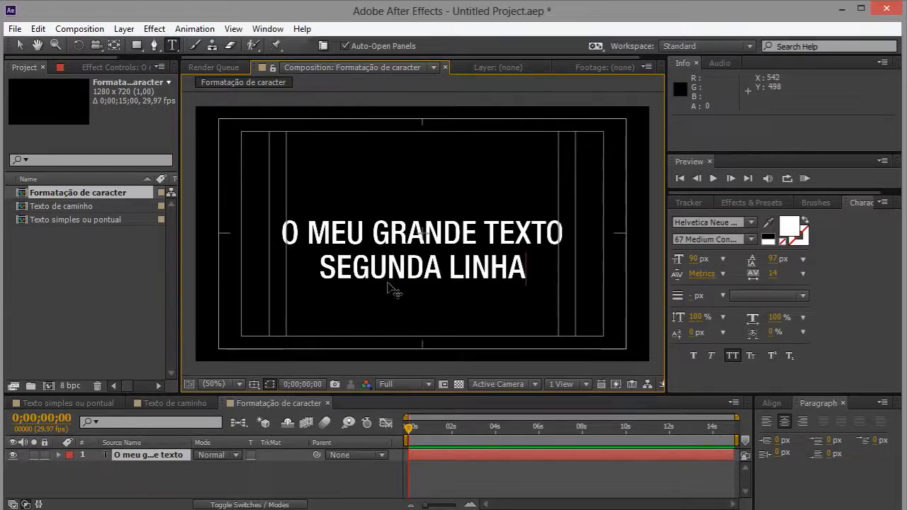
Try a vertical scale of 161% on both text lines and return it to 100%.
{"action": "key", "text": "ctrl+a"}
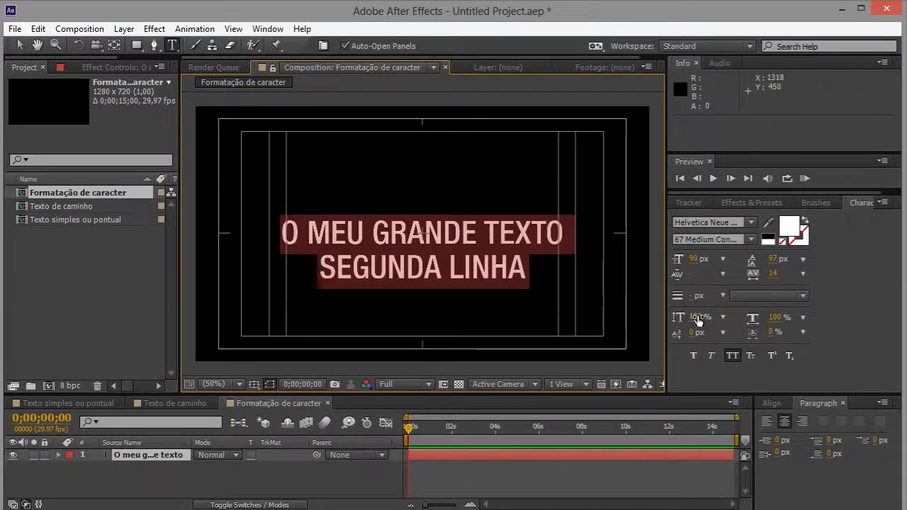
{"action": "left_click_drag", "start_coordinate": [698, 320], "coordinate": [735, 310]}
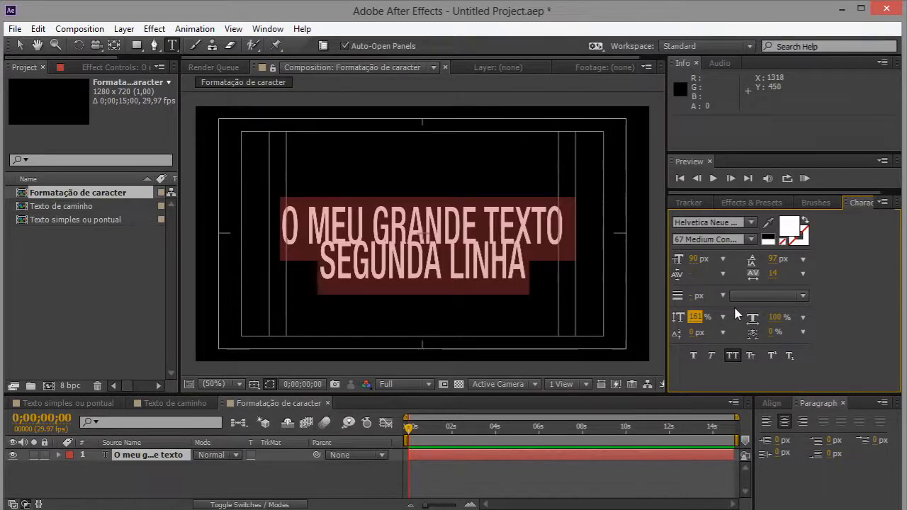
{"action": "type", "text": "100"}
{"action": "key", "text": "Return"}
Try horizontal scales of 99% and 142% on both text lines and return the value to 100%.
{"action": "mouse_move", "coordinate": [775, 318]}
{"action": "left_mouse_down"}
{"action": "mouse_move", "coordinate": [800, 317]}
{"action": "mouse_move", "coordinate": [768, 317]}
{"action": "mouse_move", "coordinate": [787, 319]}
{"action": "mouse_move", "coordinate": [780, 330]}
{"action": "mouse_move", "coordinate": [796, 319]}
{"action": "mouse_move", "coordinate": [783, 318]}
{"action": "left_mouse_up"}
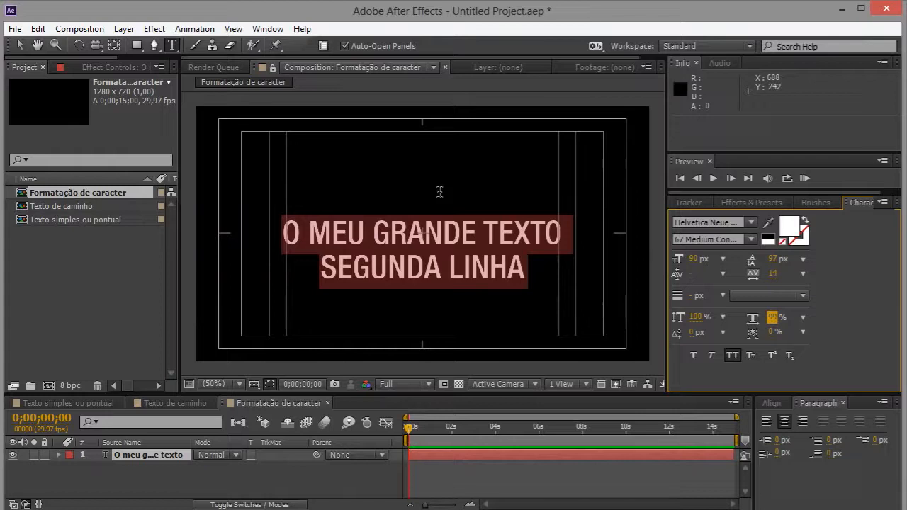
{"action": "left_click_drag", "start_coordinate": [772, 317], "coordinate": [807, 321]}
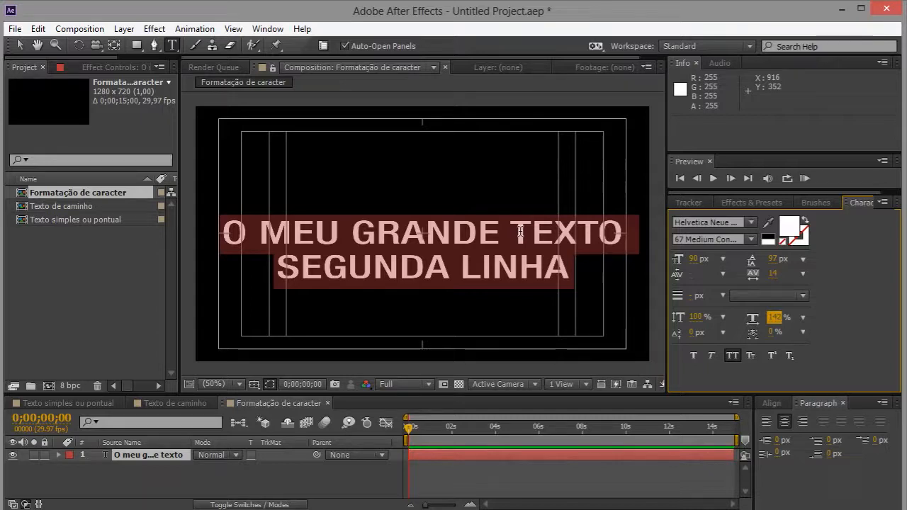
{"action": "left_click", "coordinate": [778, 319]}
{"action": "type", "text": "100"}
{"action": "key", "text": "Return"}
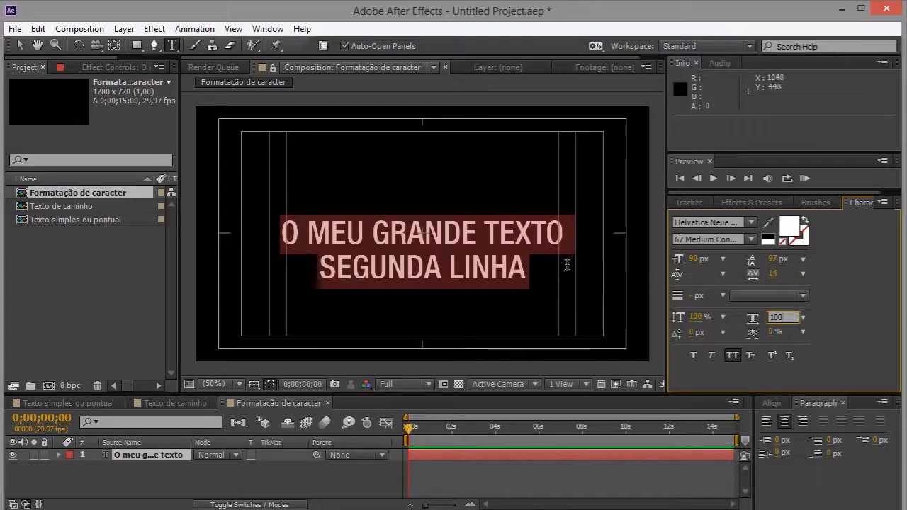
Try baseline shifts of 3 px and 102 px on the letters "HA" of "LINHA" and undo the shift.
{"action": "left_click_drag", "start_coordinate": [532, 268], "coordinate": [490, 268]}
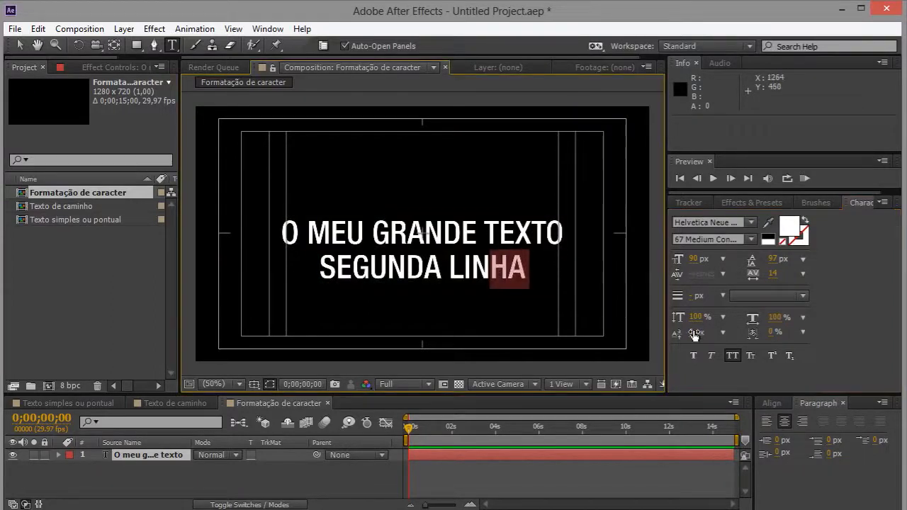
{"action": "mouse_move", "coordinate": [694, 336]}
{"action": "left_mouse_down"}
{"action": "mouse_move", "coordinate": [702, 337]}
{"action": "mouse_move", "coordinate": [678, 333]}
{"action": "mouse_move", "coordinate": [708, 334]}
{"action": "left_mouse_up"}
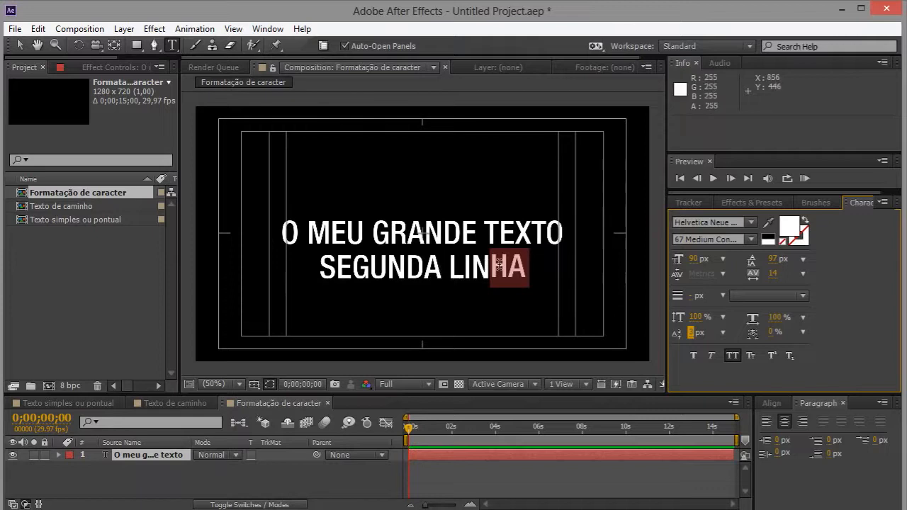
{"action": "mouse_move", "coordinate": [691, 340]}
{"action": "left_mouse_down"}
{"action": "mouse_move", "coordinate": [674, 335]}
{"action": "mouse_move", "coordinate": [697, 336]}
{"action": "left_mouse_up"}
{"action": "left_click", "coordinate": [696, 334]}
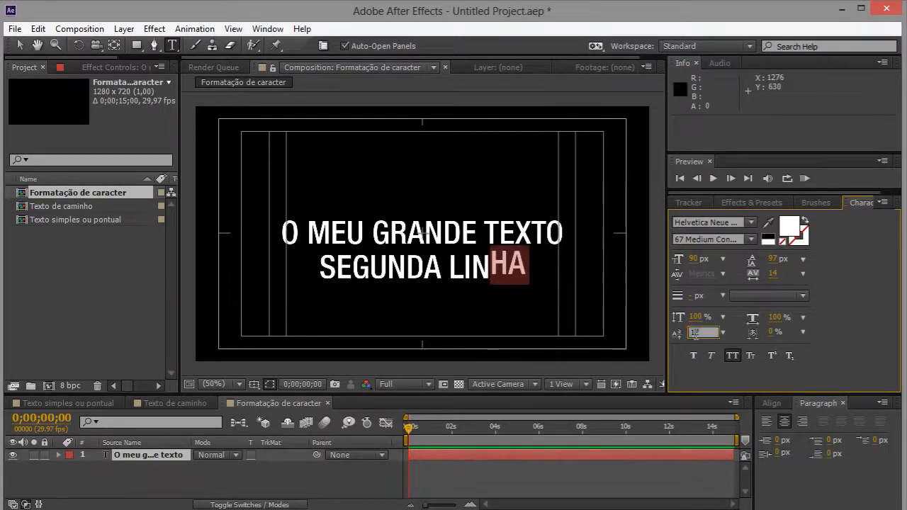
{"action": "type", "text": "102"}
{"action": "key", "text": "Return"}
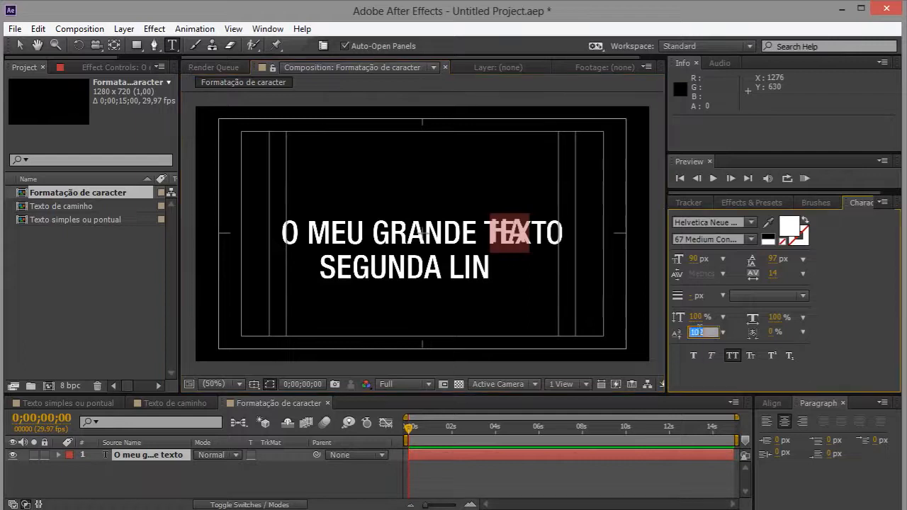
{"action": "key", "text": "ctrl+z"}
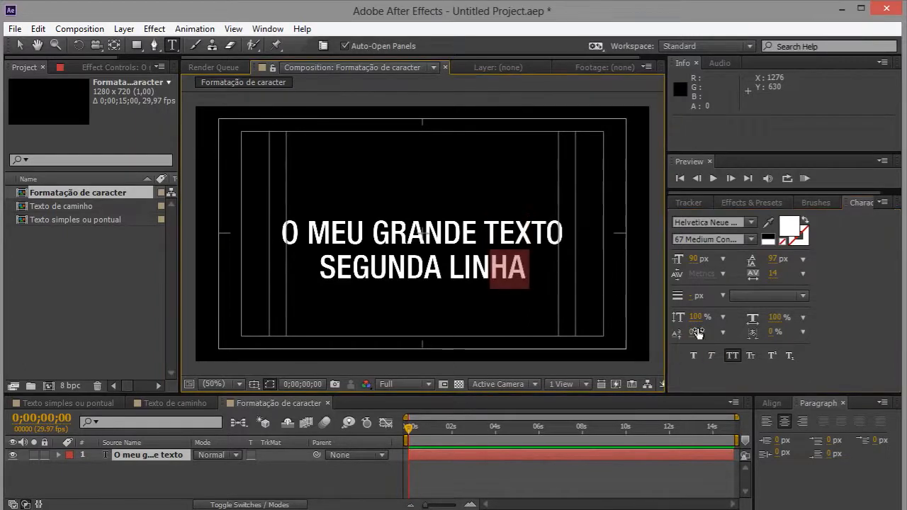
Append the word "NO" to the end of the second line, after "SEGUNDA LINHA".
{"action": "left_click", "coordinate": [528, 270]}
{"action": "type", "text": "N"}
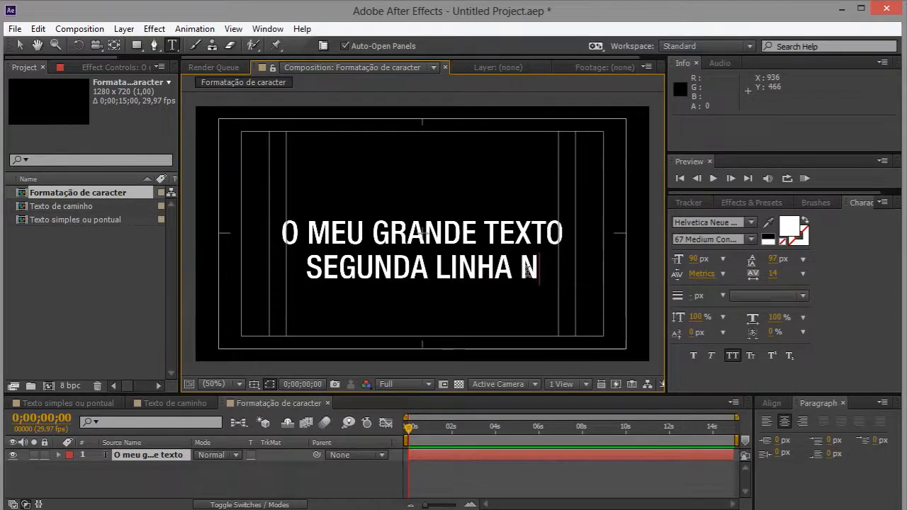
{"action": "type", "text": "O"}
Reduce the font size of the final letter O in the second line to 44 px.
{"action": "key", "text": "shift+Left"}
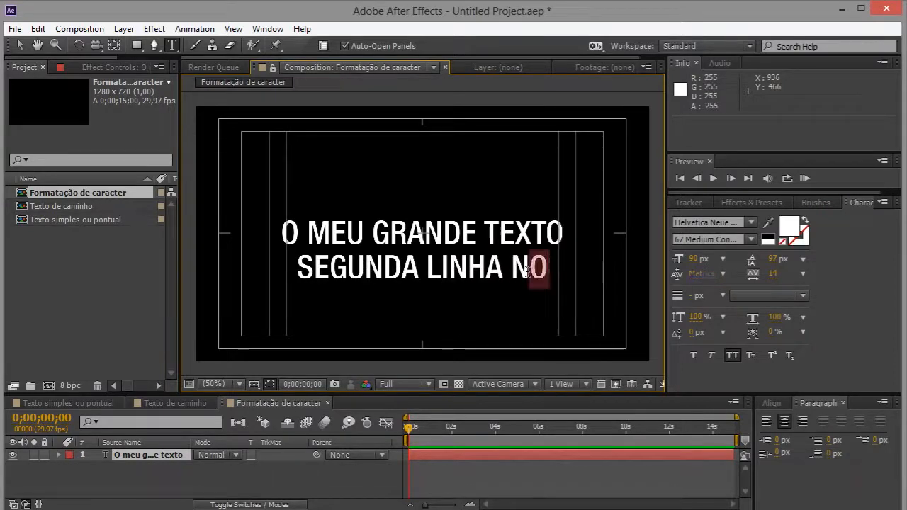
{"action": "key", "text": "ctrl+shift+comma"}
{"action": "key", "text": "ctrl+shift+comma"}
{"action": "key", "text": "ctrl+shift+comma"}
{"action": "key", "text": "ctrl+shift+comma"}
{"action": "key", "text": "ctrl+shift+comma"}
{"action": "key", "text": "ctrl+shift+comma"}
{"action": "key", "text": "ctrl+shift+comma"}
{"action": "key", "text": "ctrl+shift+comma"}
{"action": "key", "text": "ctrl+shift+comma"}
{"action": "key", "text": "ctrl+shift+comma"}
{"action": "key", "text": "ctrl+shift+comma"}
{"action": "key", "text": "ctrl+shift+comma"}
{"action": "key", "text": "ctrl+shift+comma"}
{"action": "key", "text": "ctrl+shift+comma"}
{"action": "key", "text": "ctrl+shift+comma"}
{"action": "key", "text": "ctrl+shift+comma"}
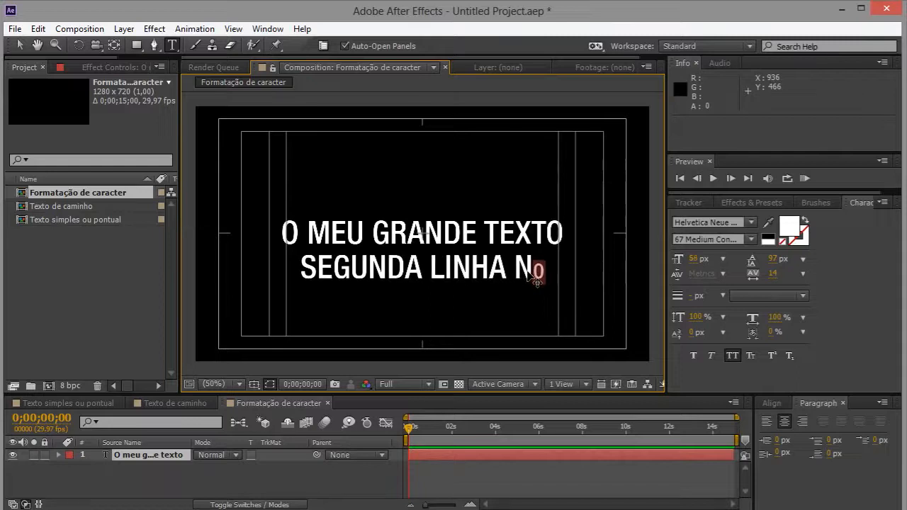
{"action": "key", "text": "ctrl+shift+comma"}
{"action": "key", "text": "ctrl+shift+comma"}
{"action": "key", "text": "ctrl+shift+comma"}
{"action": "key", "text": "ctrl+shift+comma"}
{"action": "key", "text": "ctrl+shift+comma"}
{"action": "key", "text": "ctrl+shift+comma"}
{"action": "key", "text": "ctrl+shift+comma"}
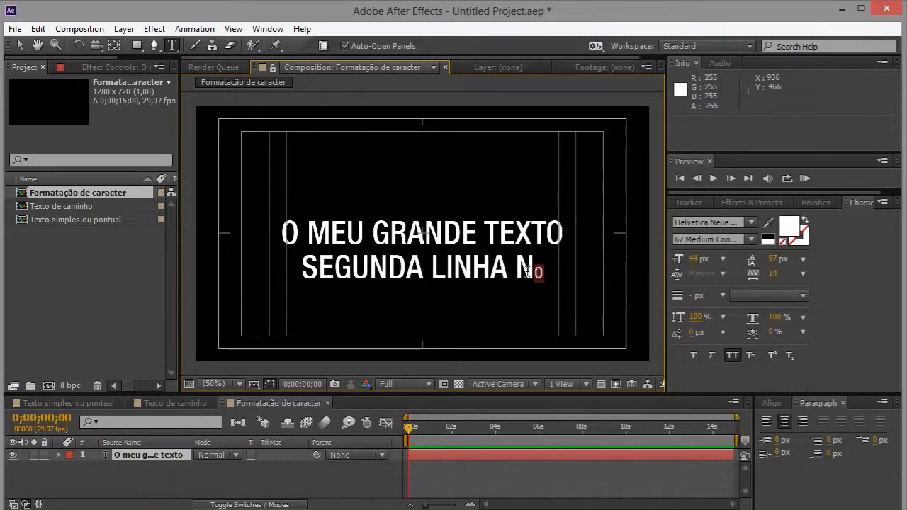
Raise the baseline of the small final O, and delete the appended word "NO" with its space from the second line.
{"action": "left_click_drag", "start_coordinate": [695, 339], "coordinate": [717, 331]}
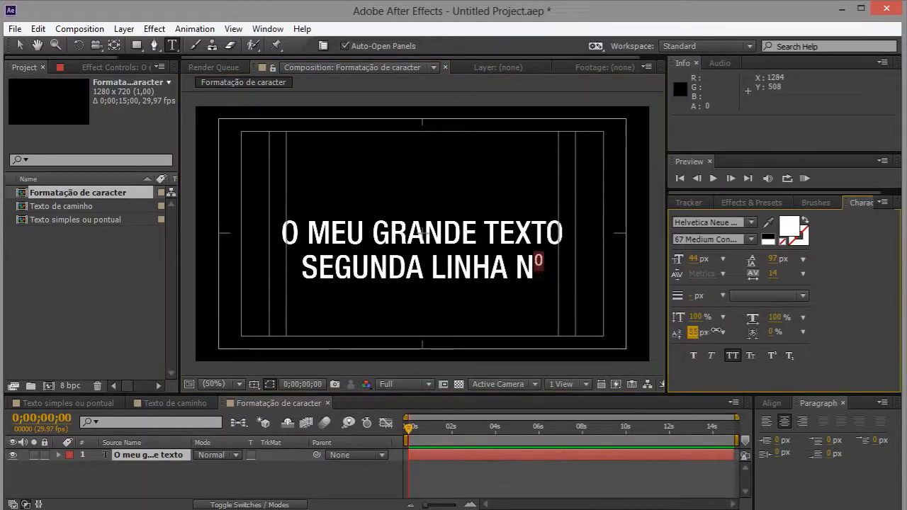
{"action": "left_click", "coordinate": [547, 275]}
{"action": "key", "text": "BackSpace"}
{"action": "key", "text": "BackSpace"}
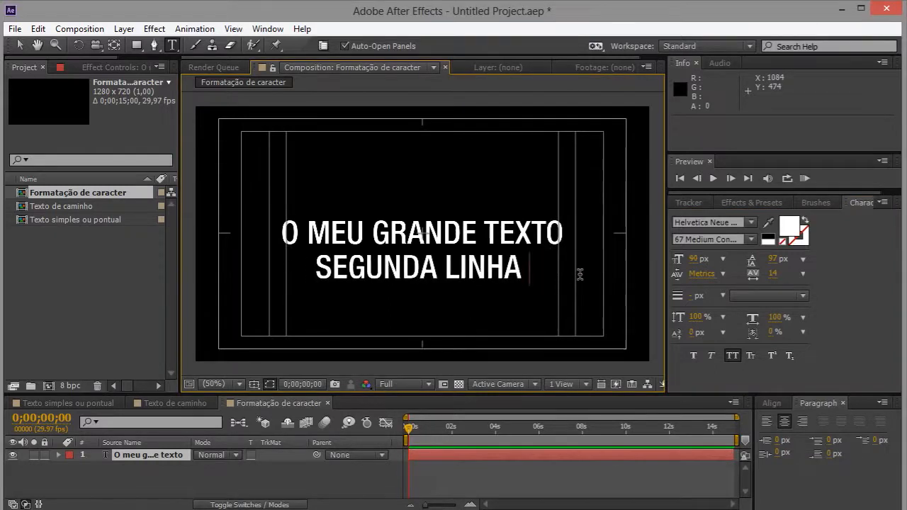
{"action": "key", "text": "BackSpace"}
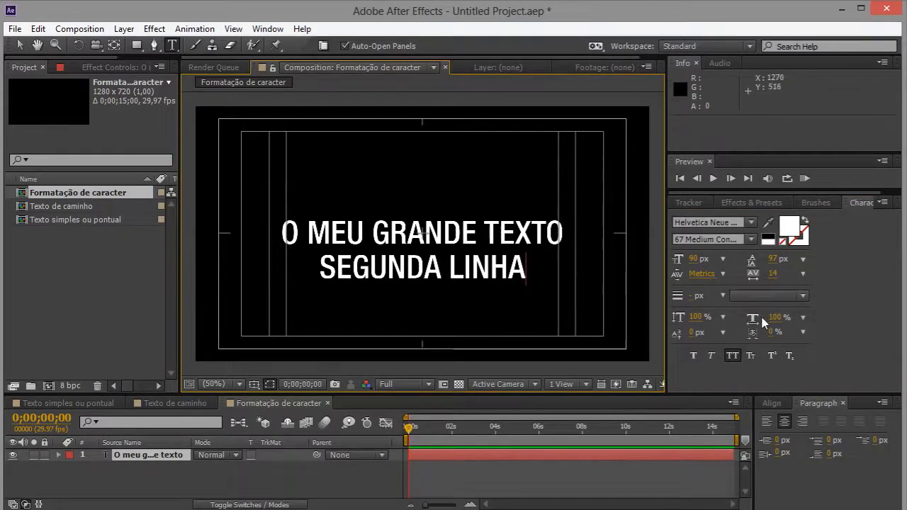
Set the tsume of the letters "HA" in "LINHA" to 2%.
{"action": "left_click_drag", "start_coordinate": [530, 267], "coordinate": [489, 269]}
{"action": "left_click_drag", "start_coordinate": [774, 339], "coordinate": [638, 342]}
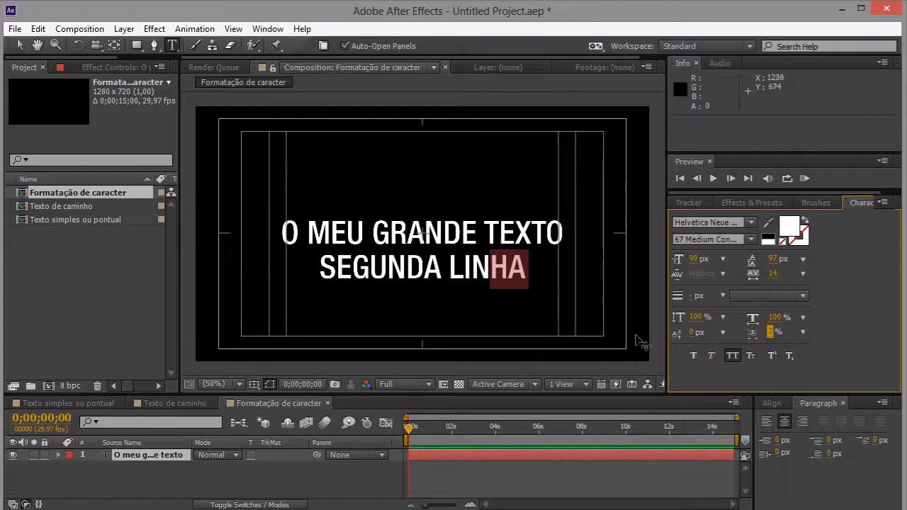
{"action": "key", "text": "ctrl+s"}
{"action": "key", "text": "Escape"}
{"action": "left_click", "coordinate": [466, 255]}
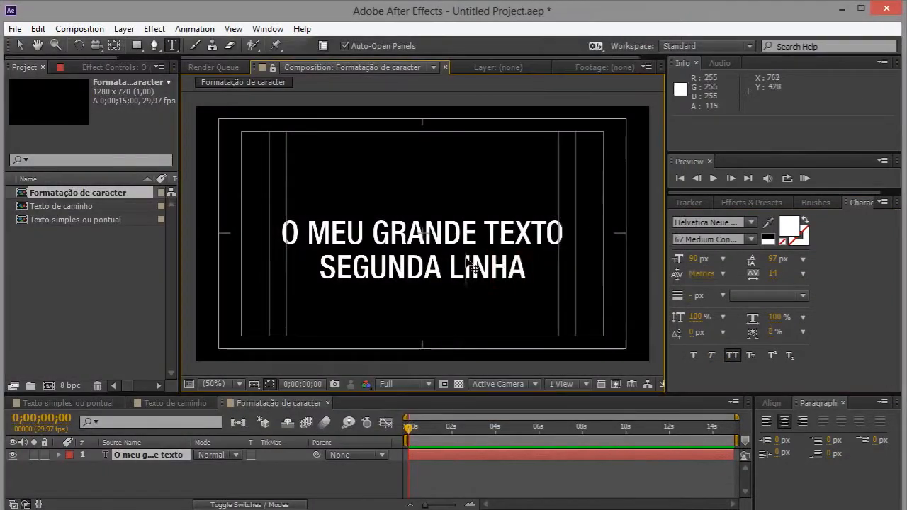
Try faux bold and faux italic on both text lines, switching each style off again.
{"action": "key", "text": "ctrl+a"}
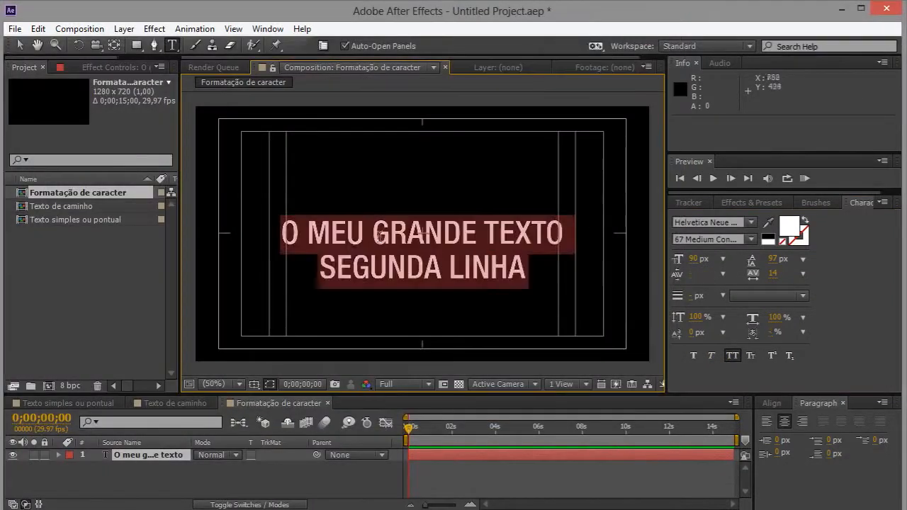
{"action": "left_click", "coordinate": [693, 357]}
{"action": "left_click", "coordinate": [694, 356]}
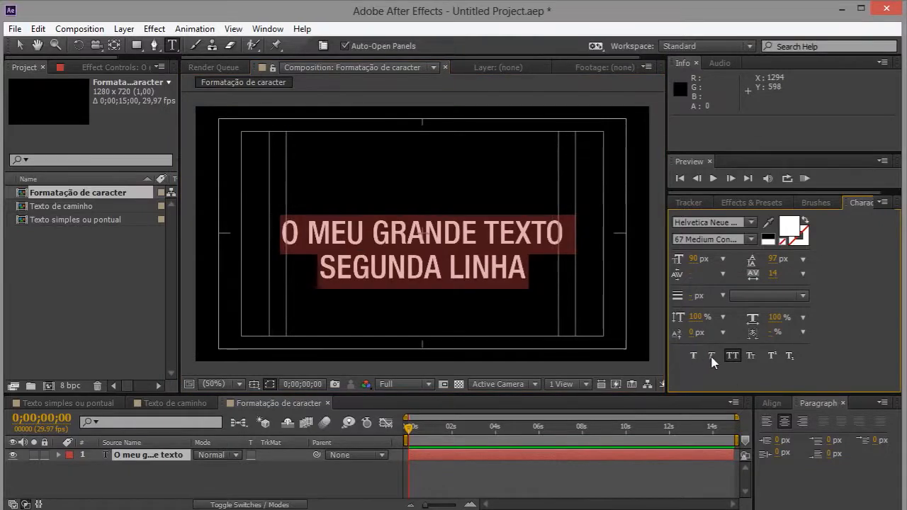
{"action": "left_click", "coordinate": [712, 356]}
{"action": "left_click", "coordinate": [711, 356]}
Toggle all caps off and on for both text lines, and switch them to small caps.
{"action": "left_click", "coordinate": [732, 356]}
{"action": "left_click", "coordinate": [732, 356]}
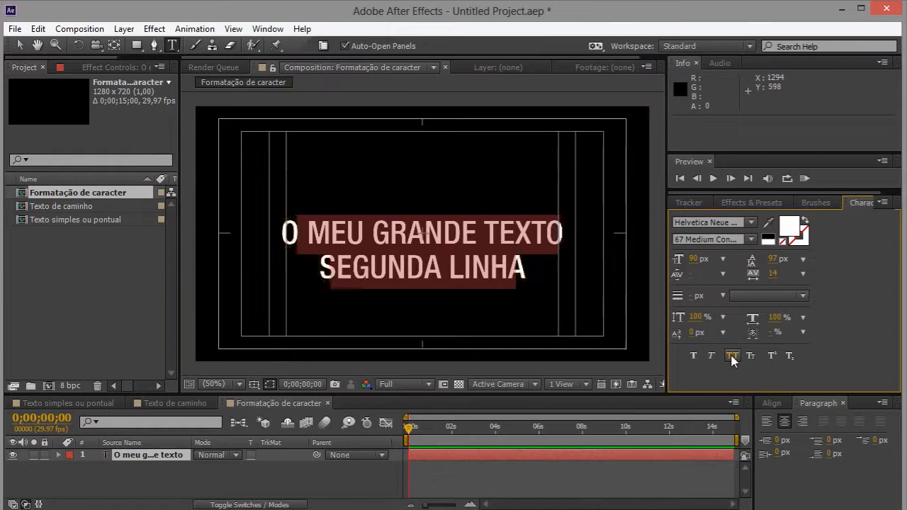
{"action": "left_click", "coordinate": [732, 356]}
{"action": "left_click", "coordinate": [732, 357]}
{"action": "left_click", "coordinate": [732, 356]}
{"action": "left_click", "coordinate": [749, 357]}
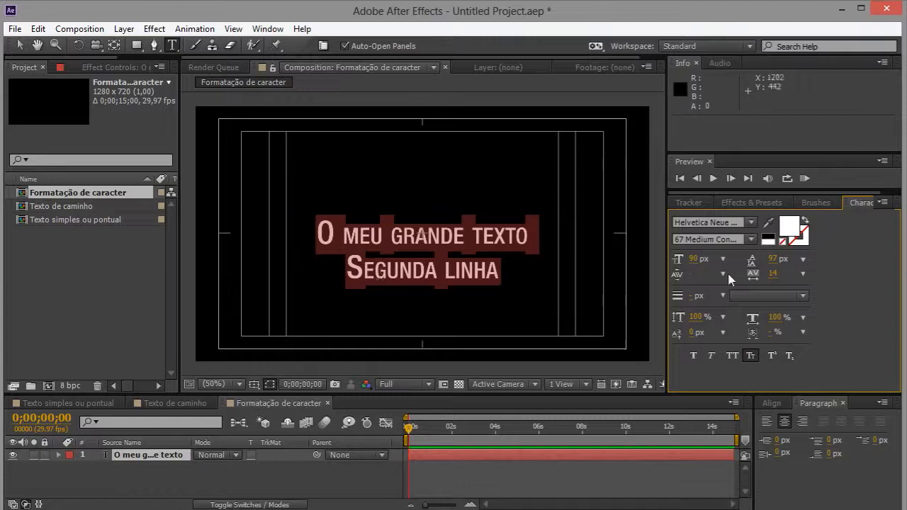
Try superscript on both text lines and switch it off again.
{"action": "left_click", "coordinate": [773, 356]}
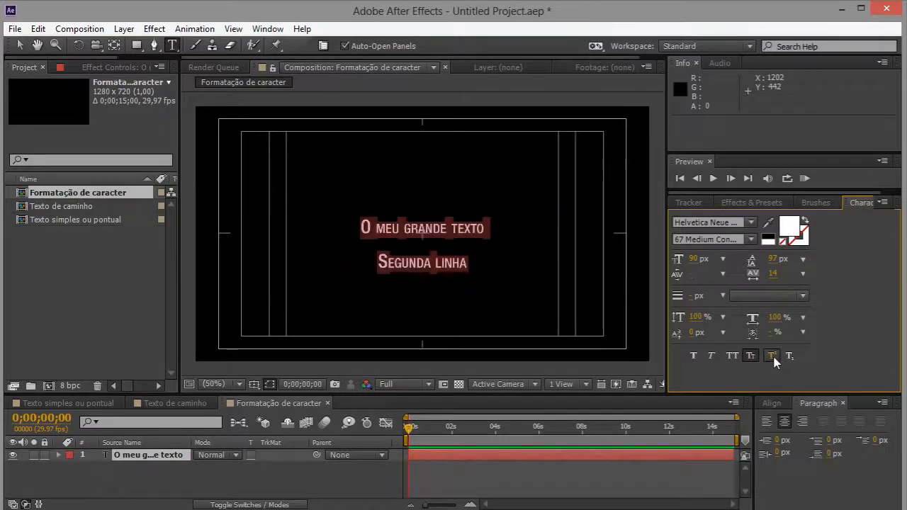
{"action": "left_click", "coordinate": [773, 356]}
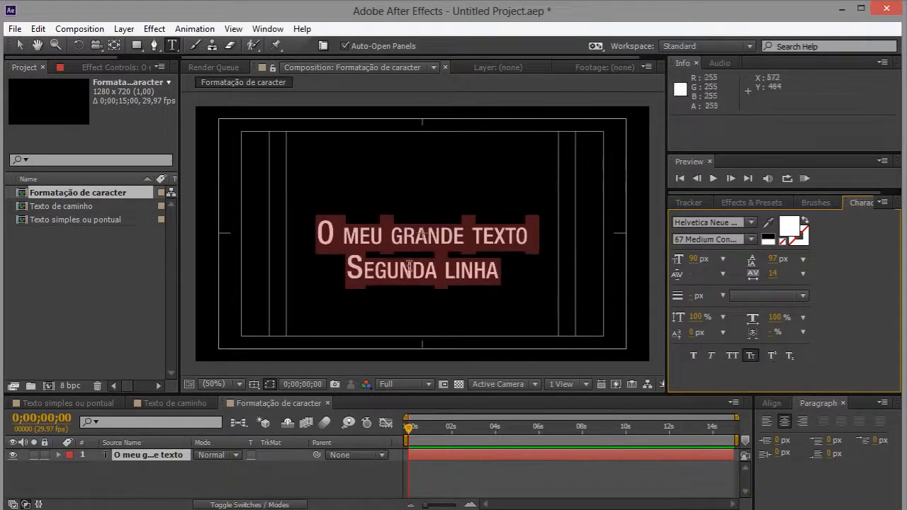
{"action": "left_click", "coordinate": [368, 268]}
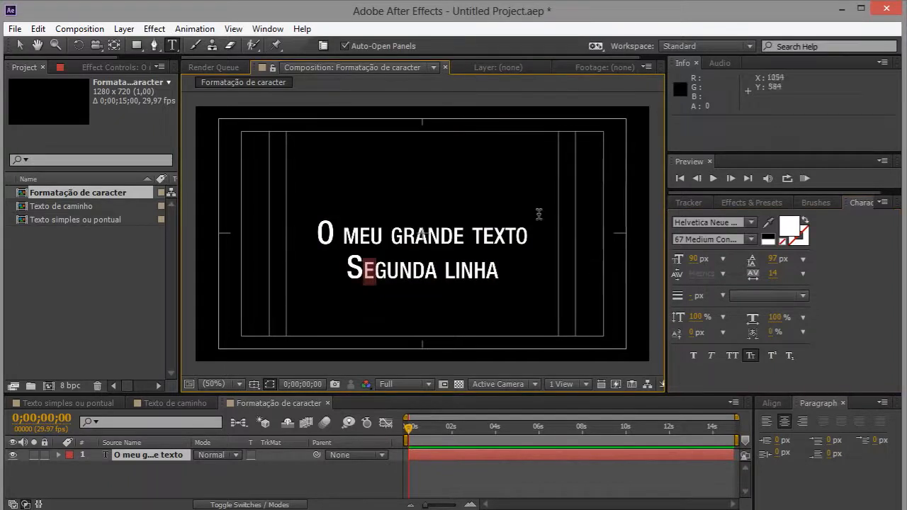
Append a space and "C12" to the end of the second line, after "Segunda linha".
{"action": "left_click", "coordinate": [505, 270]}
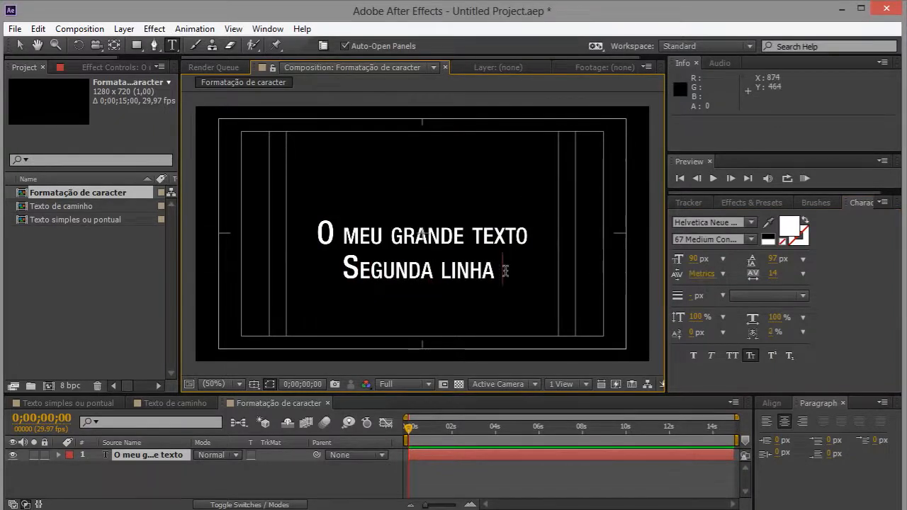
{"action": "type", "text": "G"}
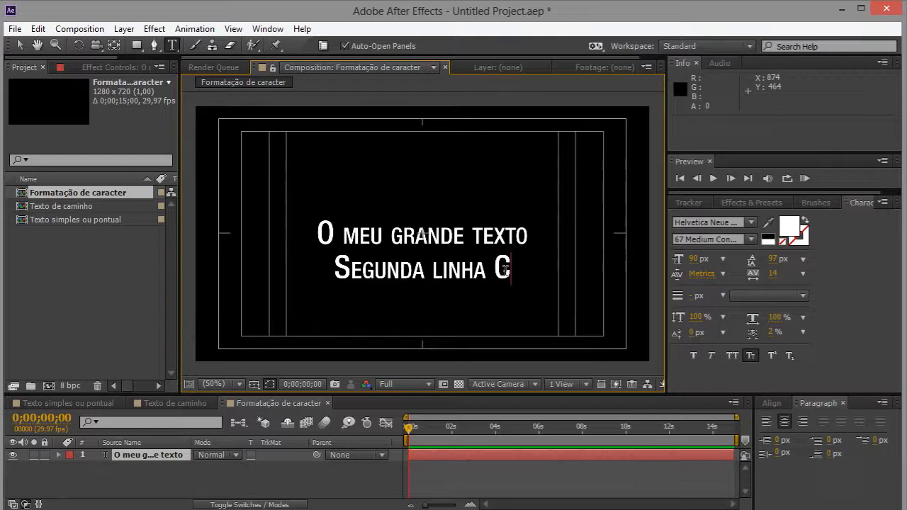
{"action": "type", "text": "12"}
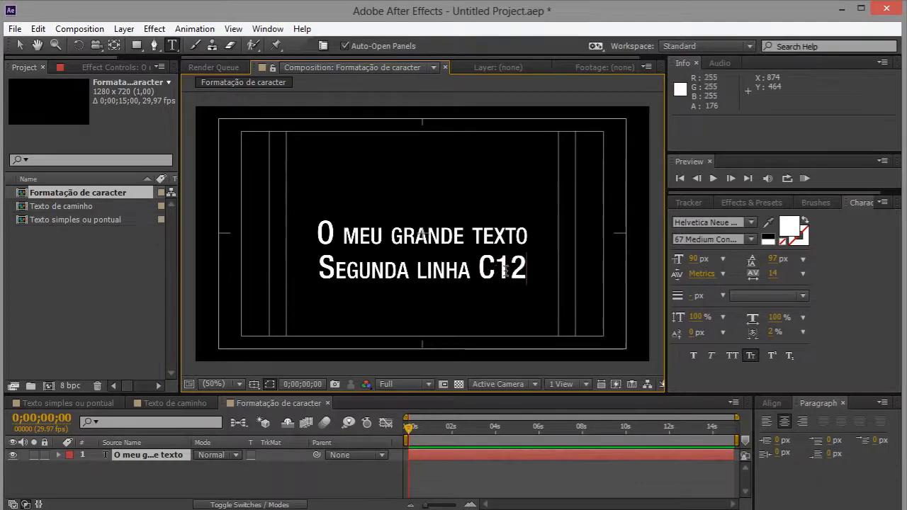
Format the 1 of "C12" as superscript and the 2 as subscript.
{"action": "left_click_drag", "start_coordinate": [494, 270], "coordinate": [508, 269]}
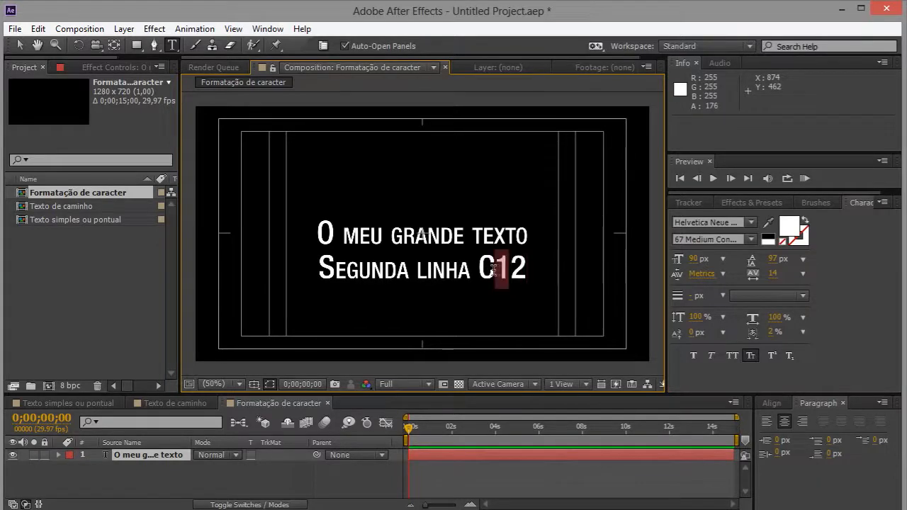
{"action": "left_click", "coordinate": [771, 355]}
{"action": "left_click_drag", "start_coordinate": [510, 273], "coordinate": [525, 271]}
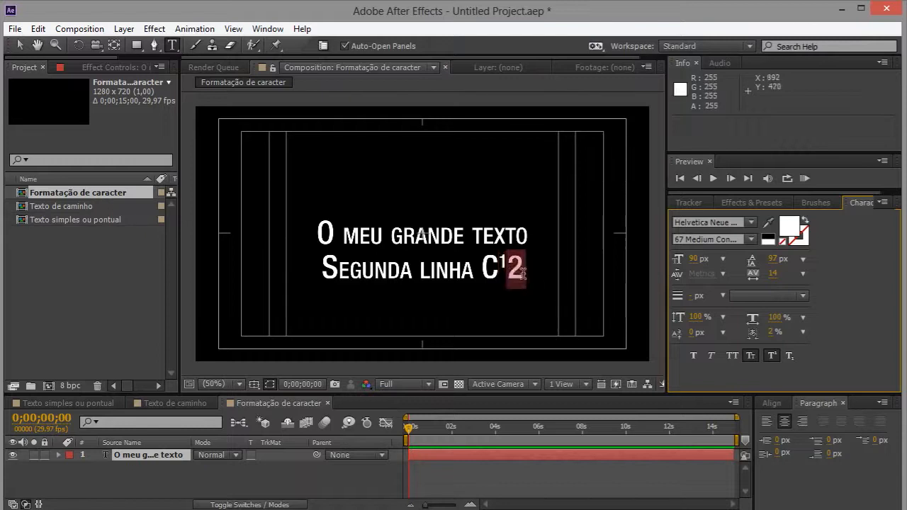
{"action": "left_click", "coordinate": [791, 356]}
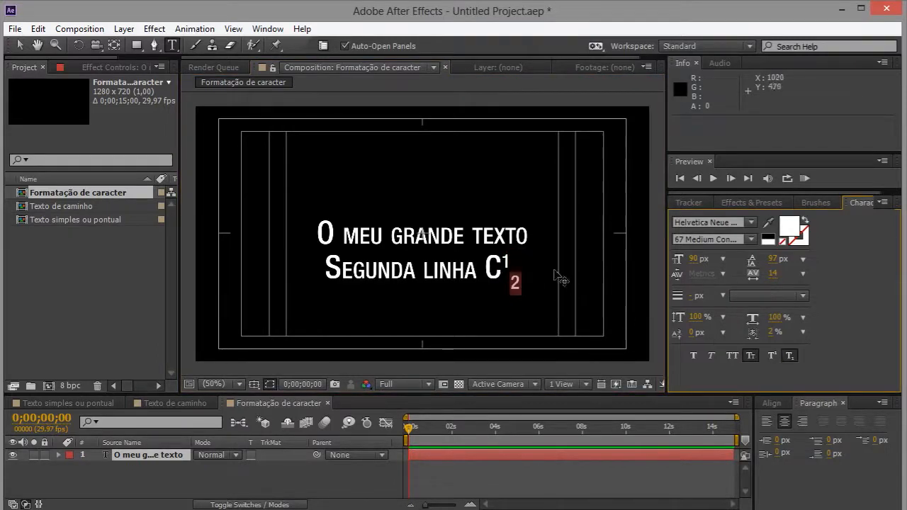
Delete the appended "C12" from the end of the second line.
{"action": "left_click", "coordinate": [531, 259]}
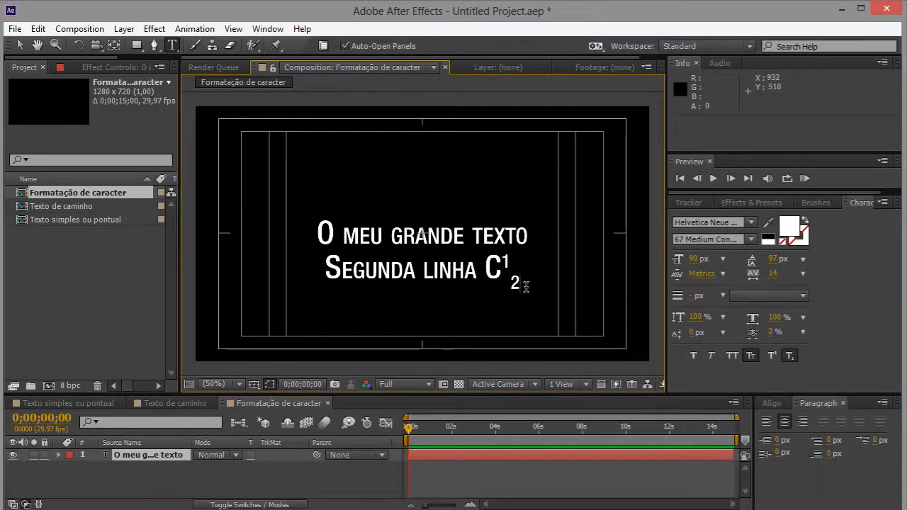
{"action": "key", "text": "BackSpace"}
{"action": "key", "text": "BackSpace"}
{"action": "key", "text": "BackSpace"}
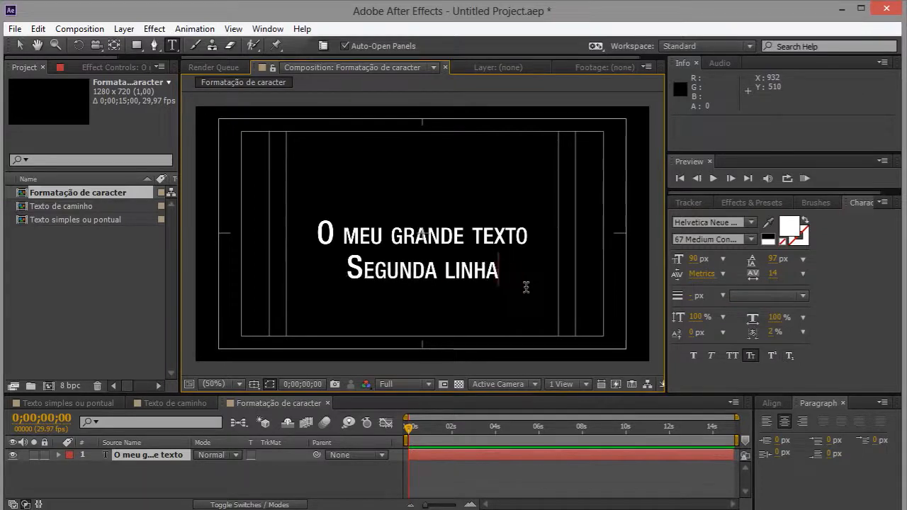
Turn off small caps and apply faux bold to both text lines.
{"action": "key", "text": "ctrl+a"}
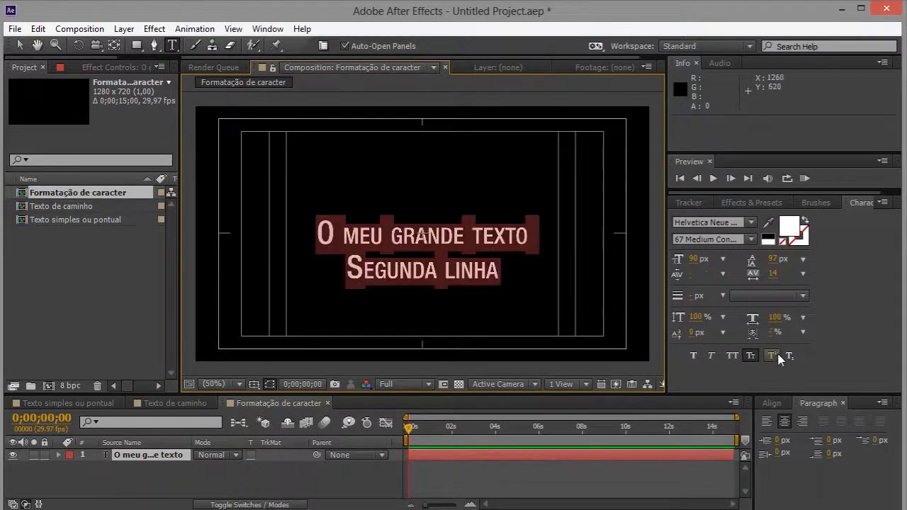
{"action": "left_click", "coordinate": [751, 357]}
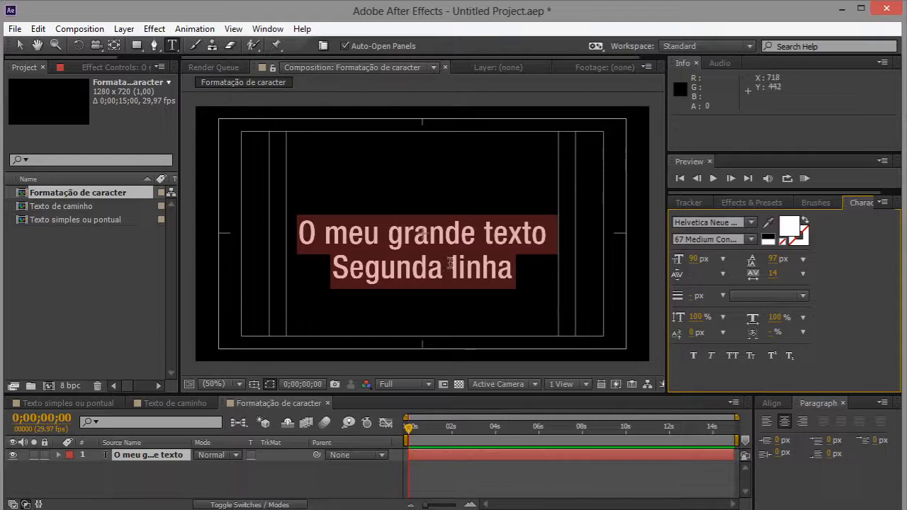
{"action": "left_click", "coordinate": [693, 355]}
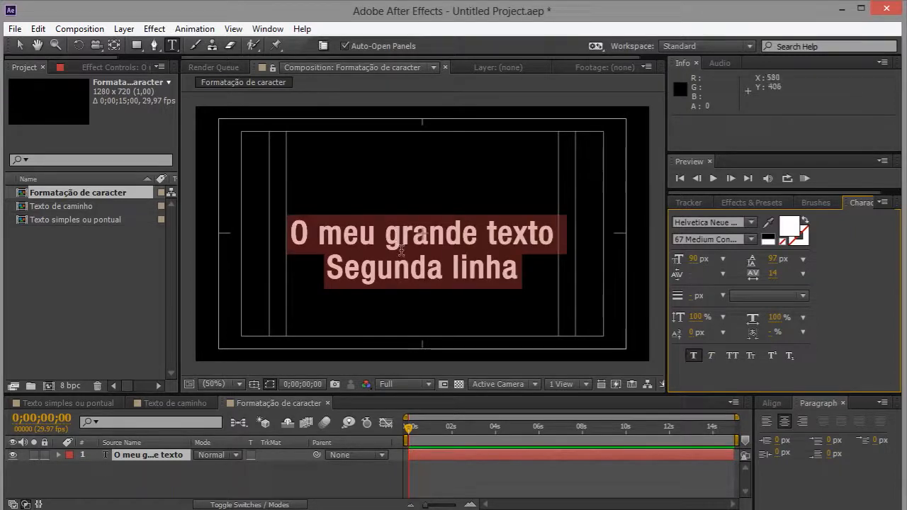
{"action": "left_click", "coordinate": [371, 245]}
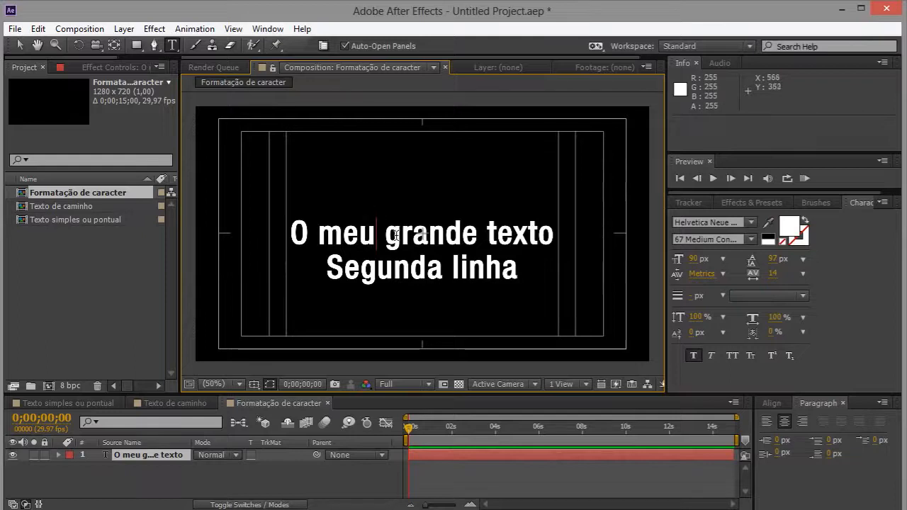
Try font sizes up to 134 px on the word "grande" in the first line and settle on 116 px.
{"action": "left_click_drag", "start_coordinate": [384, 234], "coordinate": [473, 235]}
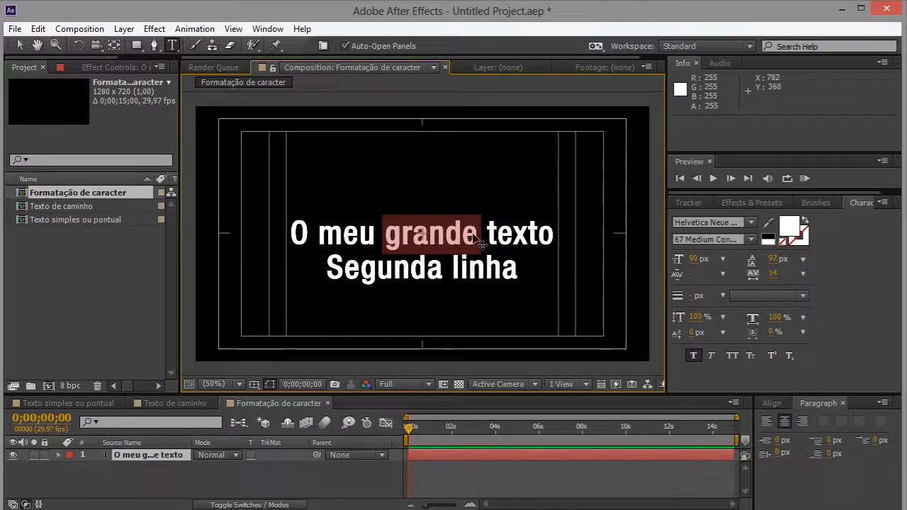
{"action": "key", "text": "ctrl+shift+period"}
{"action": "key", "text": "ctrl+shift+period"}
{"action": "key", "text": "ctrl+shift+period"}
{"action": "key", "text": "ctrl+shift+period"}
{"action": "key", "text": "ctrl+shift+period"}
{"action": "key", "text": "ctrl+shift+period"}
{"action": "key", "text": "ctrl+shift+period"}
{"action": "key", "text": "ctrl+shift+period"}
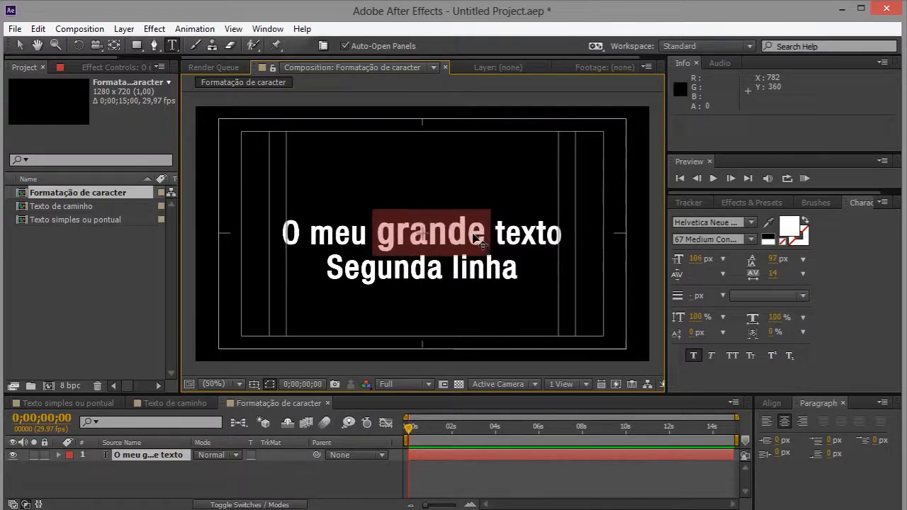
{"action": "key", "text": "ctrl+shift+period"}
{"action": "key", "text": "ctrl+shift+period"}
{"action": "key", "text": "ctrl+shift+period"}
{"action": "key", "text": "ctrl+shift+period"}
{"action": "key", "text": "ctrl+shift+period"}
{"action": "key", "text": "ctrl+shift+period"}
{"action": "key", "text": "ctrl+shift+period"}
{"action": "key", "text": "ctrl+shift+period"}
{"action": "key", "text": "ctrl+shift+period"}
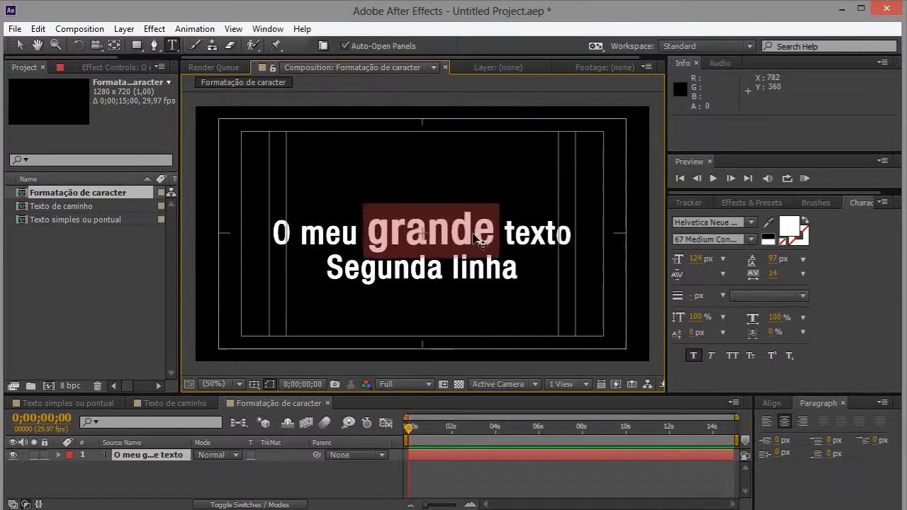
{"action": "key", "text": "ctrl+shift+period"}
{"action": "key", "text": "ctrl+shift+period"}
{"action": "key", "text": "ctrl+shift+period"}
{"action": "key", "text": "ctrl+shift+period"}
{"action": "key", "text": "ctrl+shift+period"}
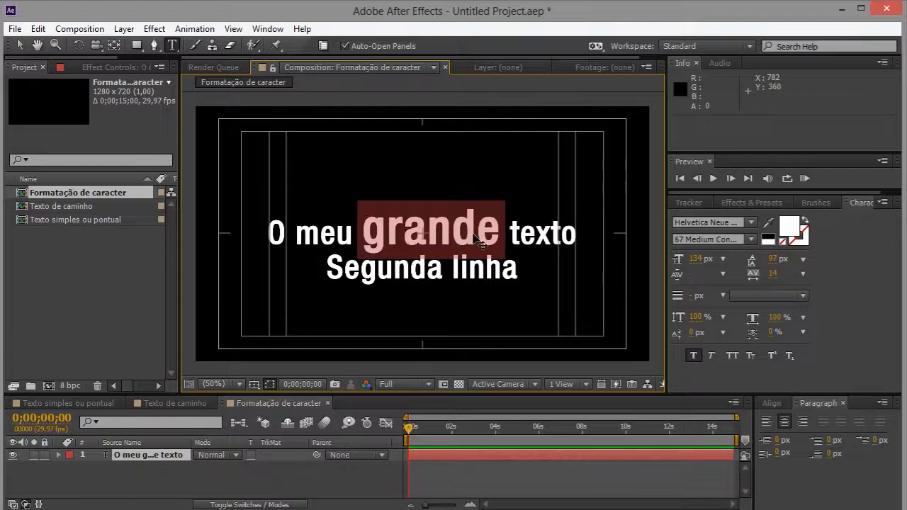
{"action": "key", "text": "ctrl+shift+comma"}
{"action": "key", "text": "ctrl+shift+comma"}
{"action": "key", "text": "ctrl+shift+comma"}
{"action": "key", "text": "ctrl+shift+comma"}
{"action": "key", "text": "ctrl+shift+comma"}
{"action": "key", "text": "ctrl+shift+comma"}
{"action": "key", "text": "ctrl+shift+comma"}
{"action": "key", "text": "ctrl+shift+comma"}
{"action": "key", "text": "ctrl+shift+comma"}
{"action": "key", "text": "ctrl+shift+comma"}
{"action": "key", "text": "ctrl+shift+comma"}
{"action": "key", "text": "ctrl+shift+comma"}
{"action": "key", "text": "ctrl+shift+comma"}
{"action": "key", "text": "ctrl+shift+comma"}
{"action": "key", "text": "ctrl+shift+comma"}
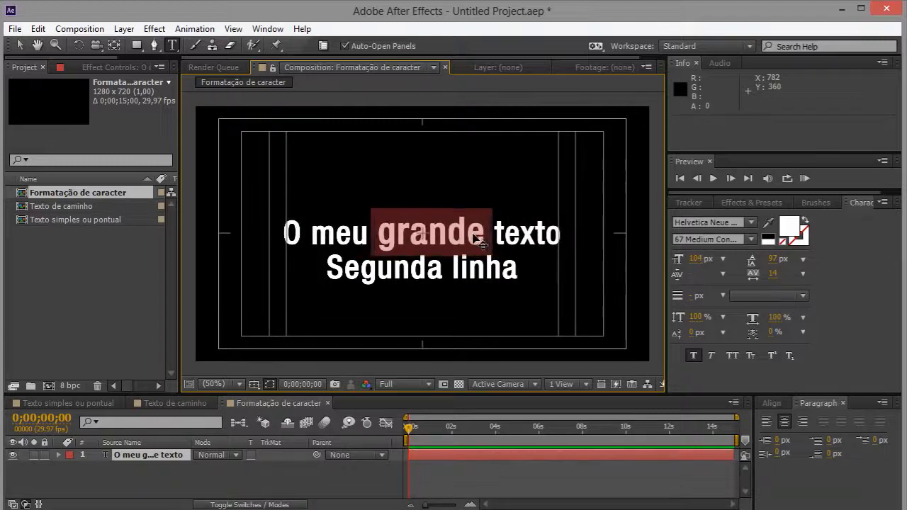
{"action": "key", "text": "ctrl+shift+period"}
{"action": "key", "text": "ctrl+shift+period"}
{"action": "key", "text": "ctrl+shift+period"}
{"action": "key", "text": "ctrl+shift+period"}
{"action": "key", "text": "ctrl+shift+period"}
{"action": "key", "text": "ctrl+shift+period"}
{"action": "left_click", "coordinate": [516, 268]}
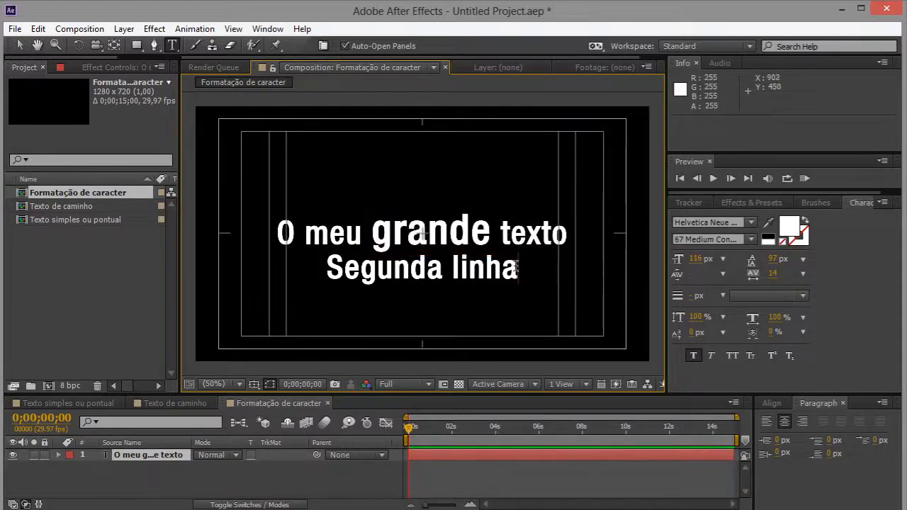
Reduce the font size of the second line, "Segunda linha", to 52 px.
{"action": "left_click_drag", "start_coordinate": [517, 269], "coordinate": [326, 272]}
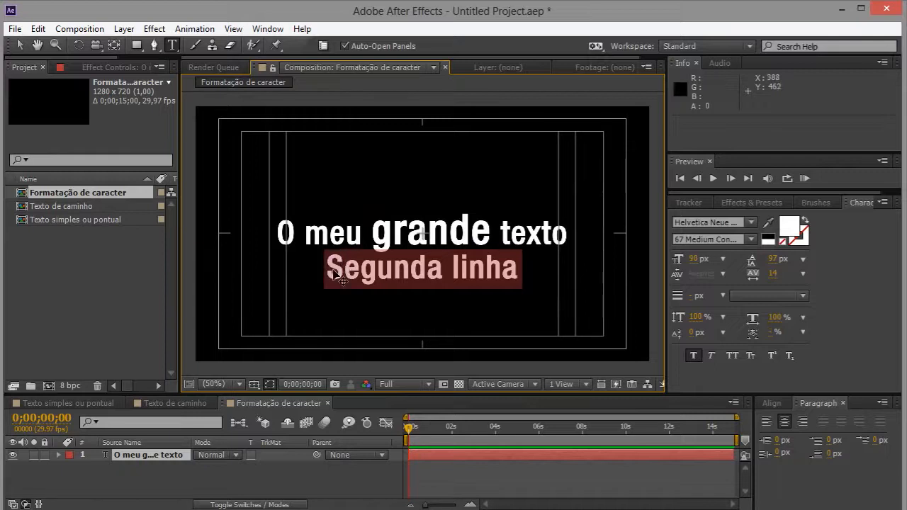
{"action": "key", "text": "ctrl+shift+comma"}
{"action": "key", "text": "ctrl+shift+comma"}
{"action": "key", "text": "ctrl+shift+comma"}
{"action": "key", "text": "ctrl+shift+comma"}
{"action": "key", "text": "ctrl+shift+comma"}
{"action": "key", "text": "ctrl+shift+comma"}
{"action": "key", "text": "ctrl+shift+comma"}
{"action": "key", "text": "ctrl+shift+comma"}
{"action": "key", "text": "ctrl+shift+comma"}
{"action": "key", "text": "ctrl+shift+comma"}
{"action": "key", "text": "ctrl+shift+comma"}
{"action": "key", "text": "ctrl+shift+comma"}
{"action": "key", "text": "ctrl+shift+comma"}
{"action": "key", "text": "ctrl+shift+comma"}
{"action": "key", "text": "ctrl+shift+comma"}
{"action": "key", "text": "ctrl+shift+comma"}
{"action": "key", "text": "ctrl+shift+comma"}
{"action": "key", "text": "ctrl+shift+comma"}
{"action": "key", "text": "ctrl+shift+comma"}
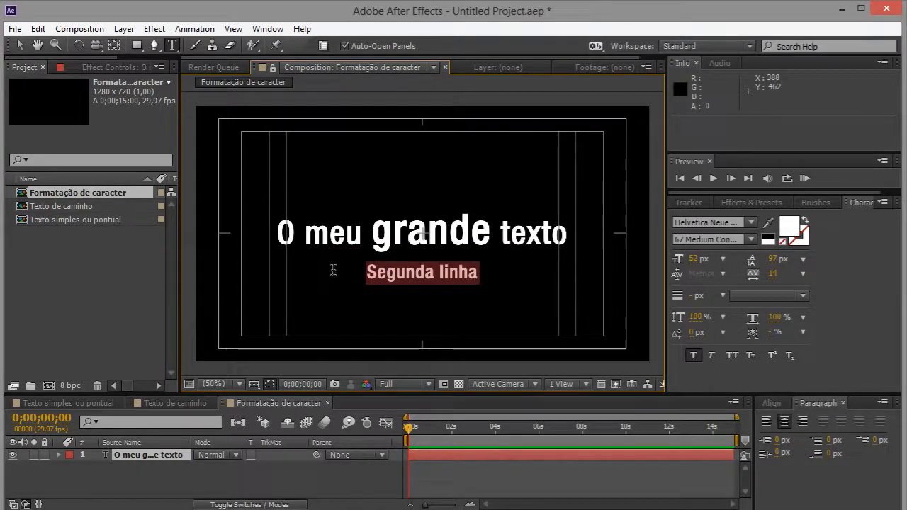
Reduce the leading of the whole two-line text to 69 px.
{"action": "key", "text": "ctrl+a"}
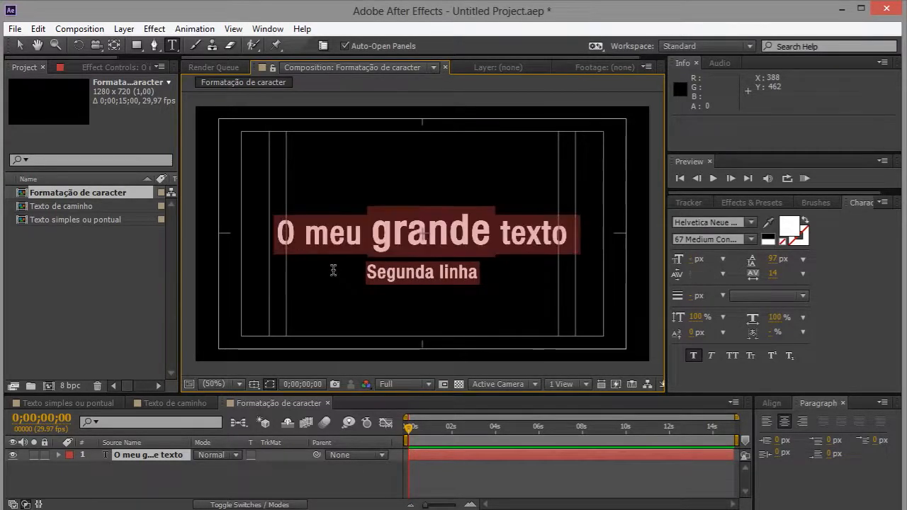
{"action": "key", "text": "alt+Up"}
{"action": "key", "text": "alt+Up"}
{"action": "key", "text": "alt+Up"}
{"action": "key", "text": "alt+Up"}
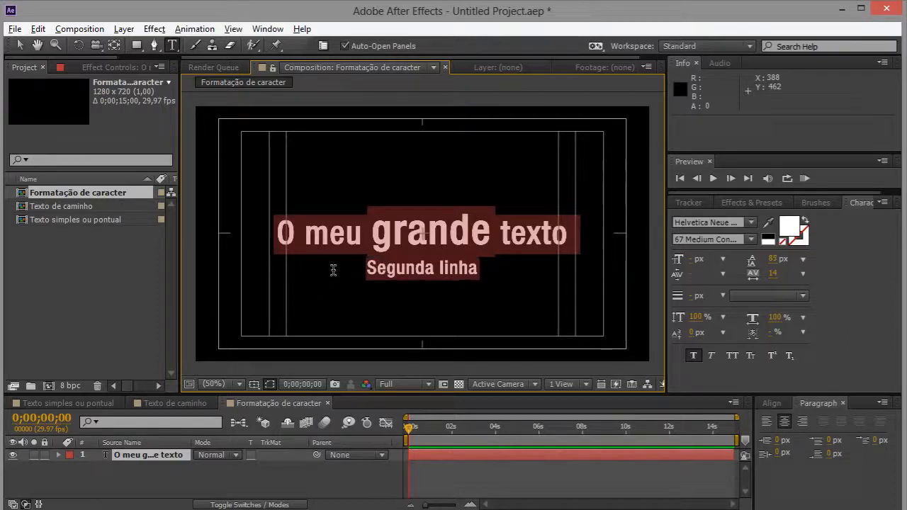
{"action": "key", "text": "alt+Up"}
{"action": "key", "text": "alt+Up"}
{"action": "key", "text": "alt+Up"}
{"action": "key", "text": "alt+Up"}
{"action": "key", "text": "alt+Up"}
{"action": "key", "text": "alt+Up"}
{"action": "key", "text": "alt+Up"}
{"action": "key", "text": "alt+Up"}
{"action": "key", "text": "alt+Up"}
{"action": "key", "text": "alt+Up"}
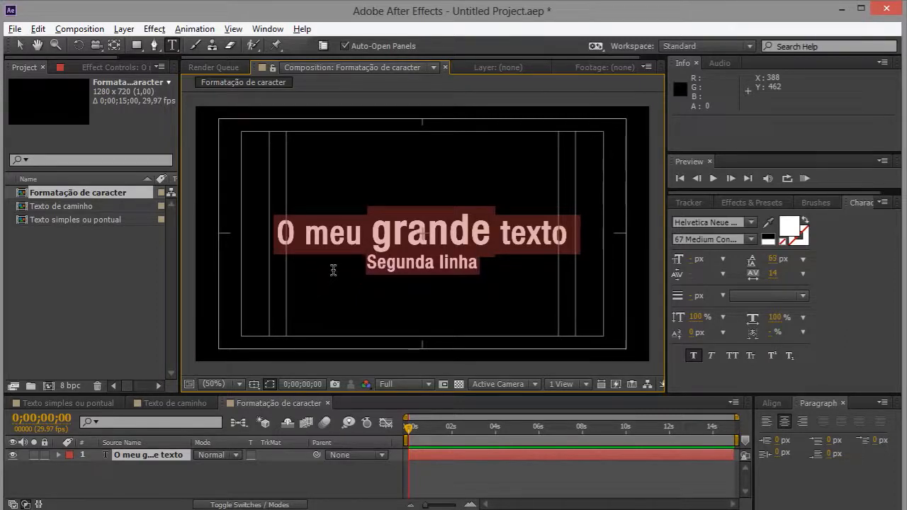
Increase the leading of the whole two-line text to 81 px.
{"action": "key", "text": "alt+Down"}
{"action": "key", "text": "alt+Down"}
{"action": "key", "text": "alt+Down"}
{"action": "key", "text": "alt+Down"}
{"action": "key", "text": "alt+Down"}
{"action": "key", "text": "alt+Down"}
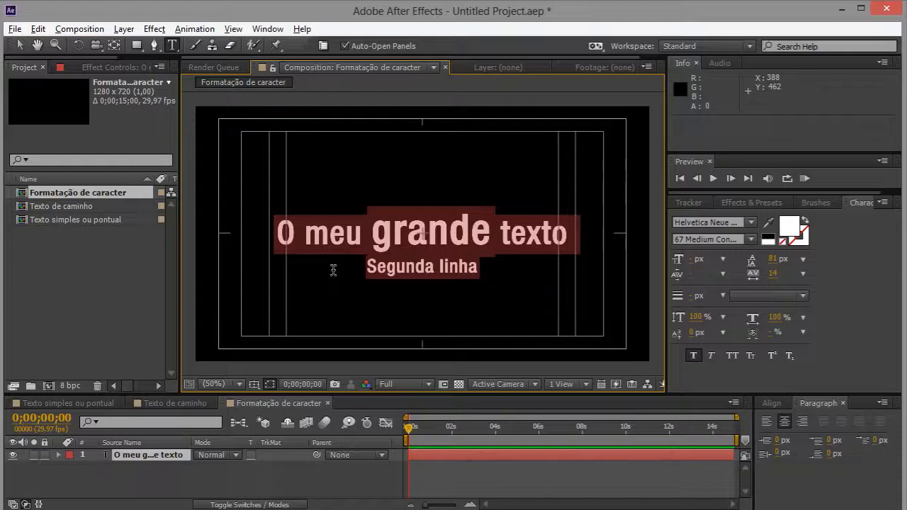
Try tightening the tracking of both text lines to -66 and settle on -26.
{"action": "key", "text": "alt+Left"}
{"action": "key", "text": "alt+Left"}
{"action": "key", "text": "alt+Left"}
{"action": "key", "text": "alt+Left"}
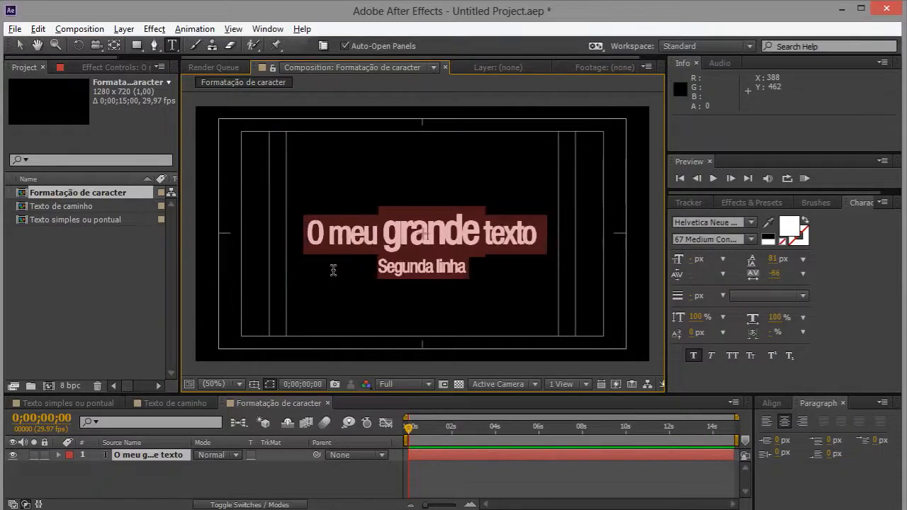
{"action": "key", "text": "alt+Right"}
{"action": "key", "text": "alt+Right"}
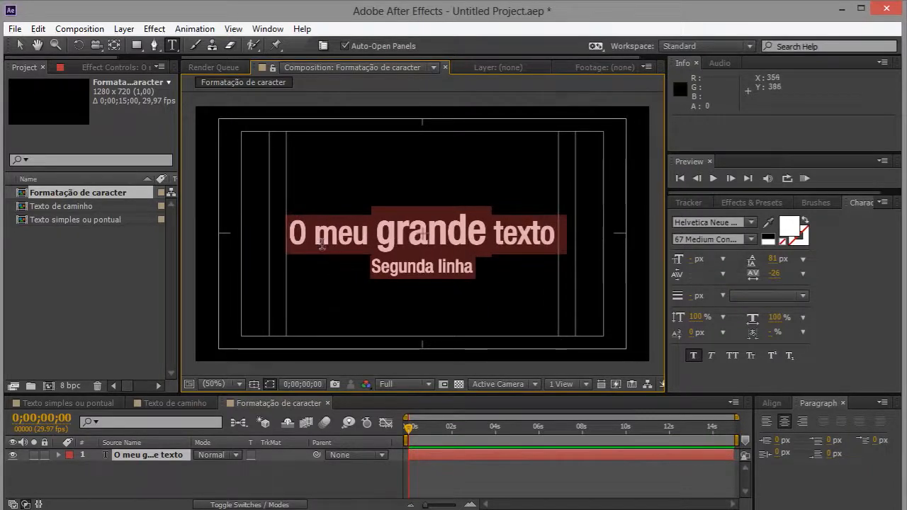
Apply all caps to both text lines, turn off their faux bold, and deselect the text.
{"action": "left_click", "coordinate": [321, 243]}
{"action": "triple_click", "coordinate": [322, 244]}
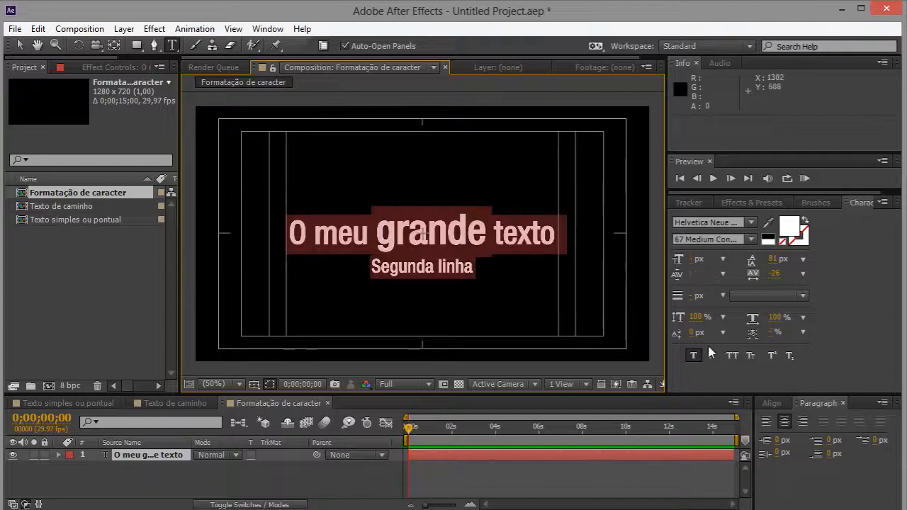
{"action": "left_click", "coordinate": [734, 356]}
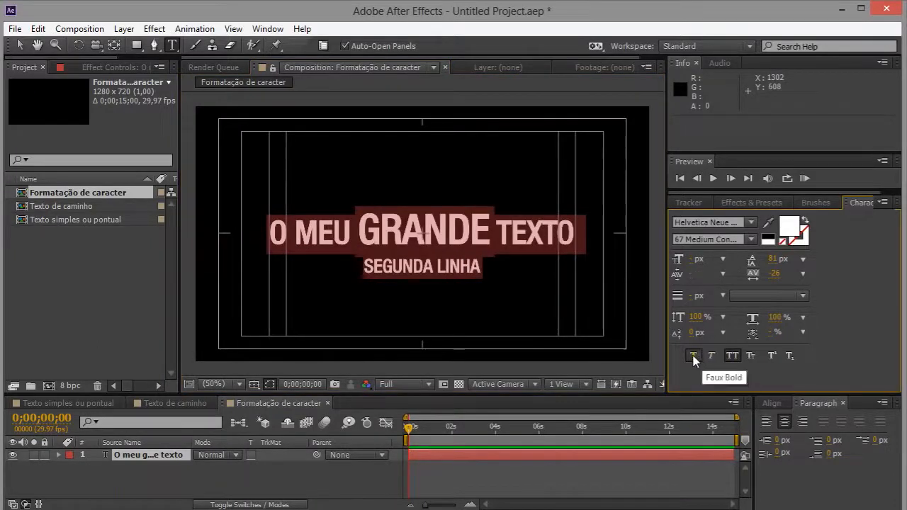
{"action": "left_click", "coordinate": [430, 285]}
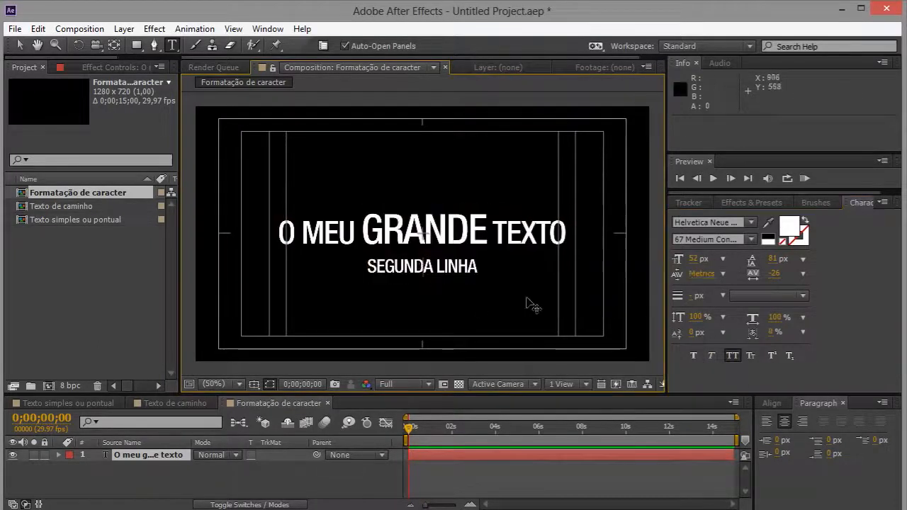